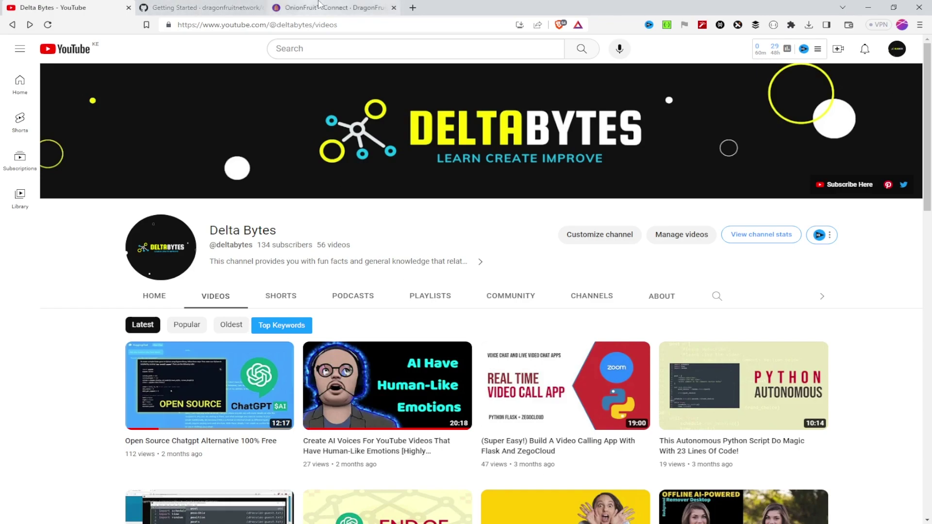
View the DragonFruit Network home page and the OnionFruit Connect product page on dragonfruit.network.
{"action": "left_click", "coordinate": [335, 8]}
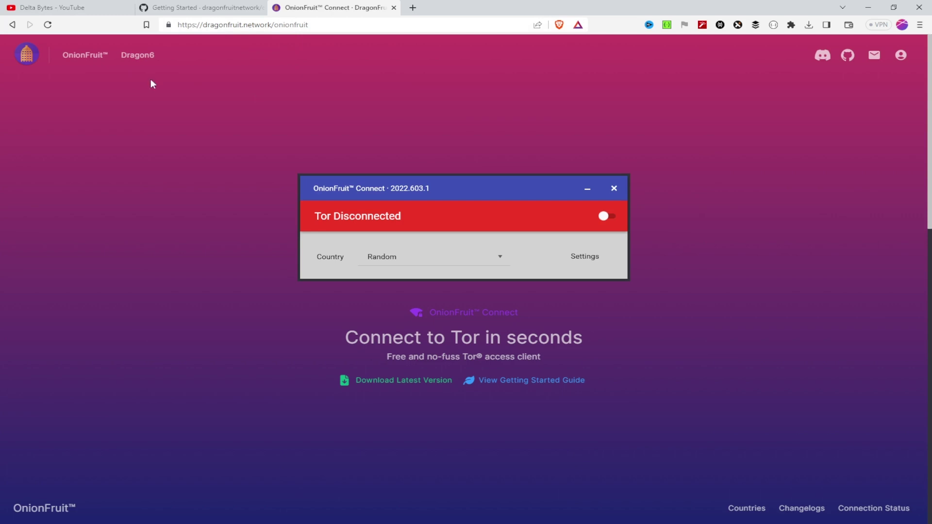
{"action": "left_click", "coordinate": [29, 54]}
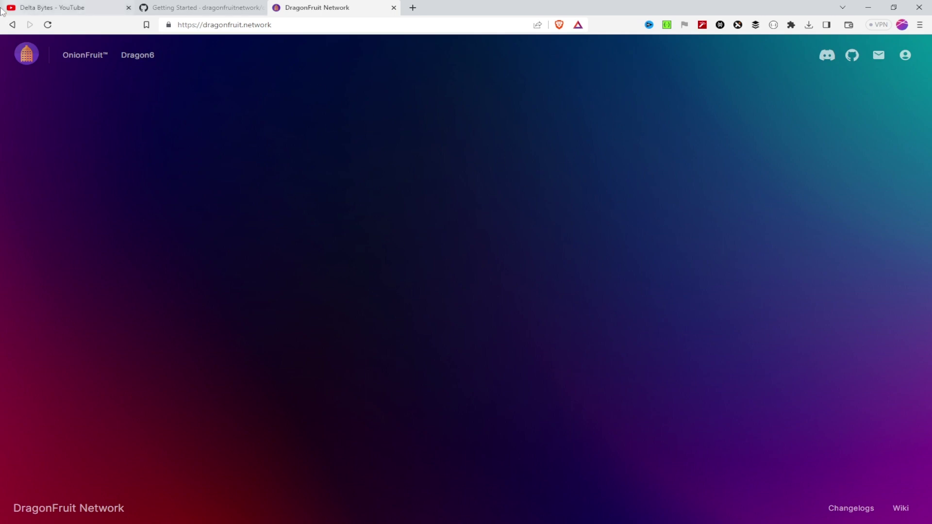
{"action": "left_click", "coordinate": [85, 58]}
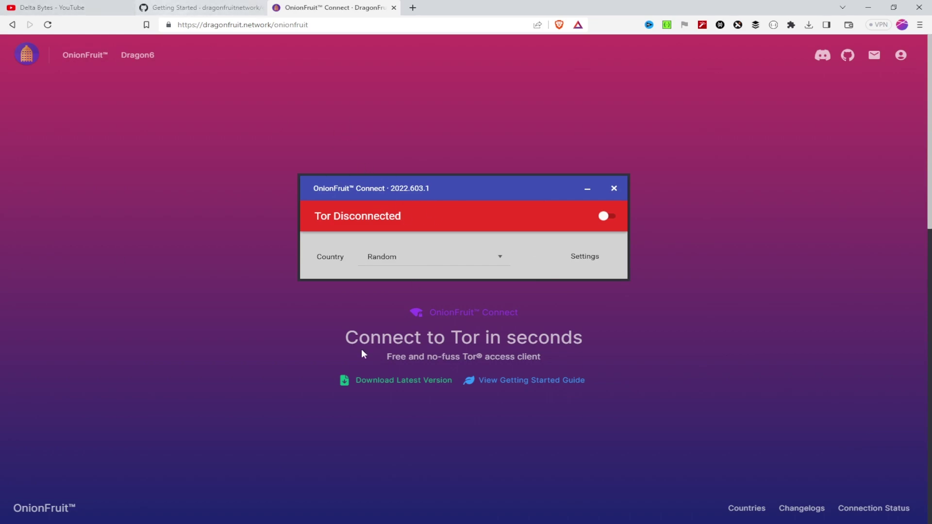
Open the latest release, 2023.626.0, of the onionfruit repository in dragonfruitnetwork's GitHub organization.
{"action": "left_click", "coordinate": [204, 7]}
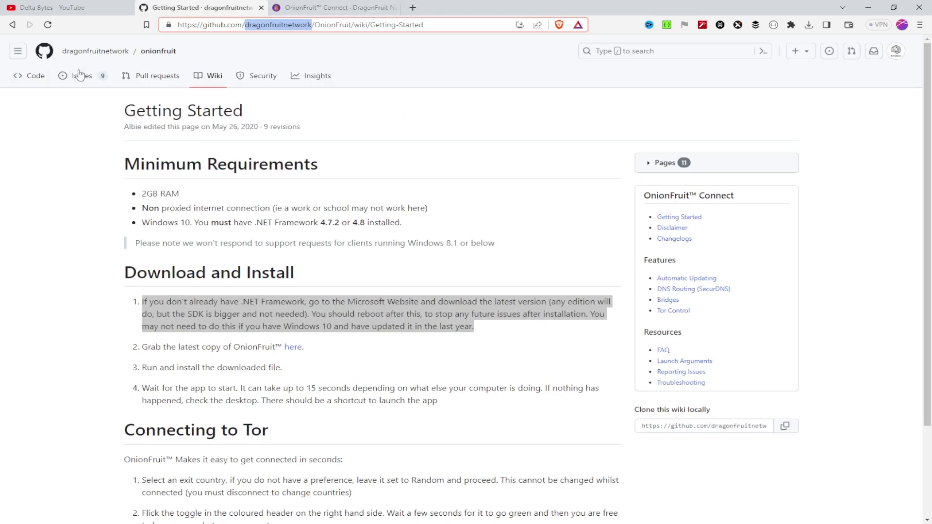
{"action": "left_click", "coordinate": [103, 52]}
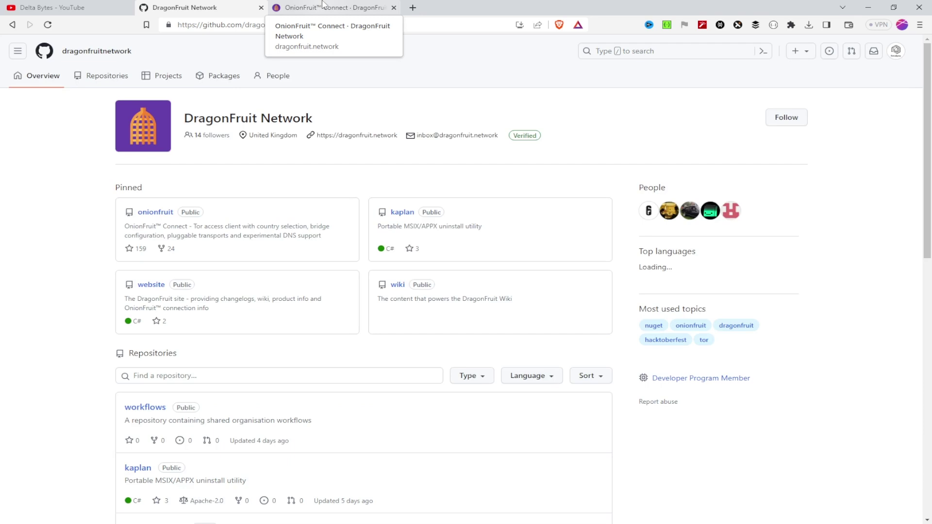
{"action": "left_click", "coordinate": [150, 217]}
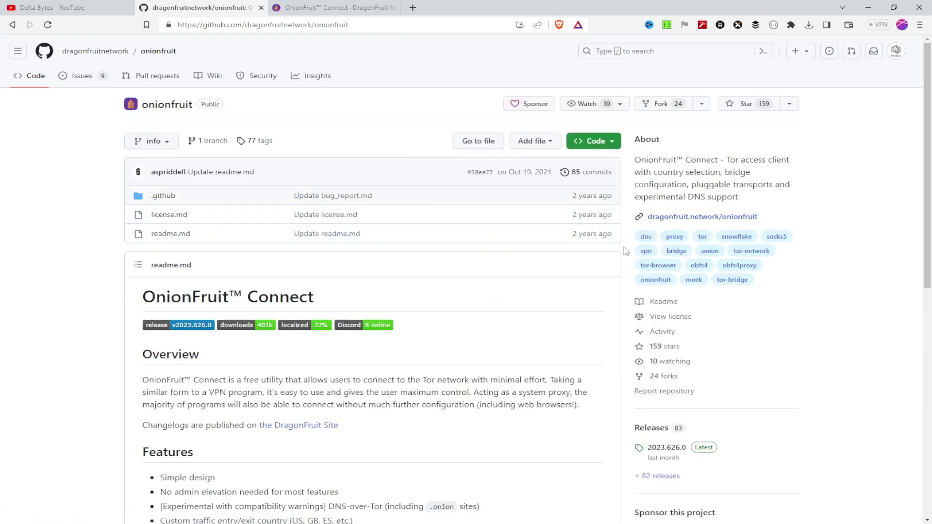
{"action": "scroll", "coordinate": [660, 245], "scroll_direction": "down", "scroll_amount": 3}
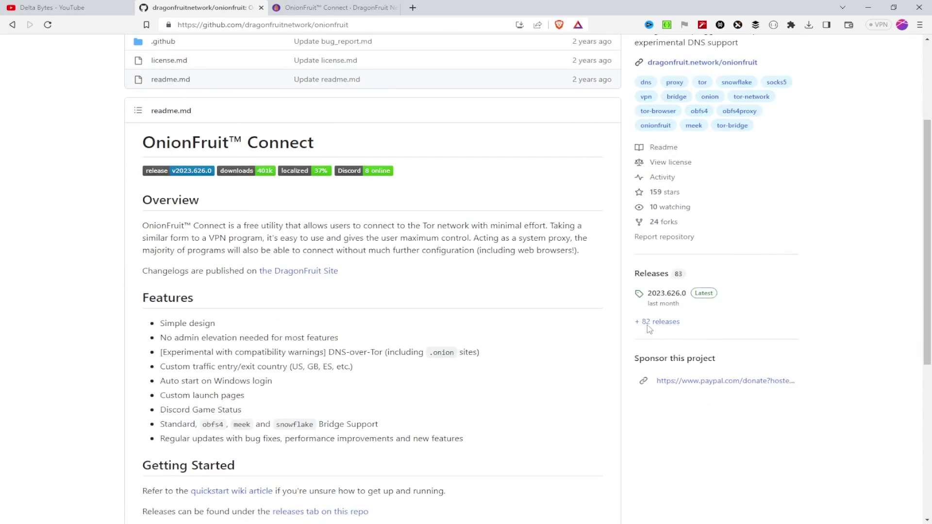
{"action": "left_click", "coordinate": [707, 298]}
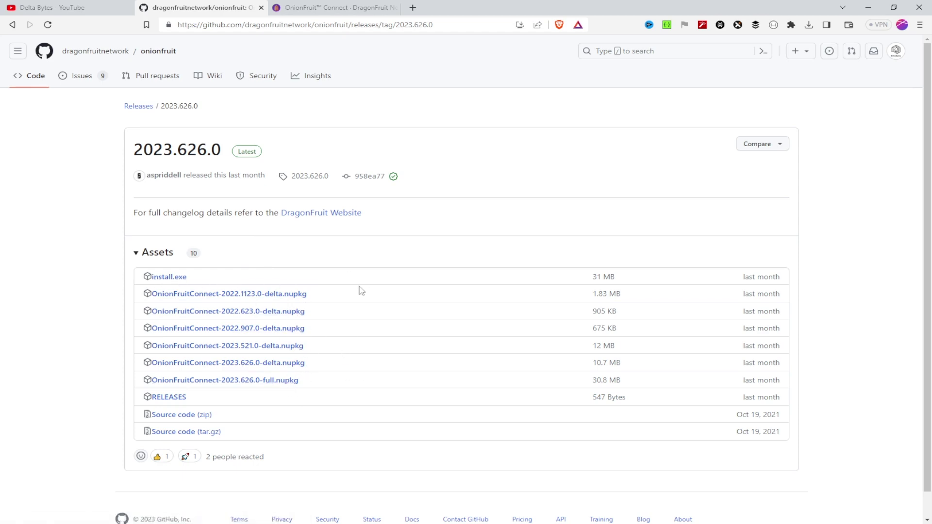
Download install.exe from the release assets and check its progress from the OnionFruit Connect page.
{"action": "left_click", "coordinate": [178, 279]}
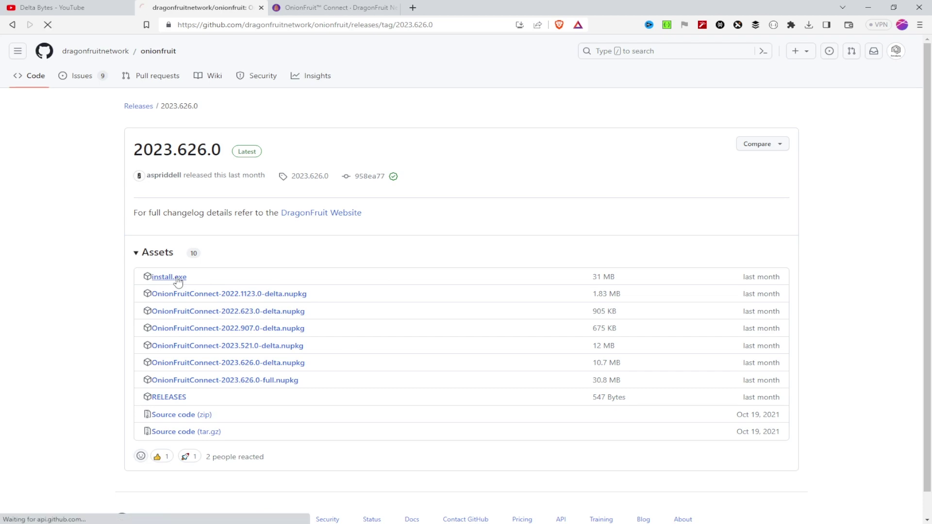
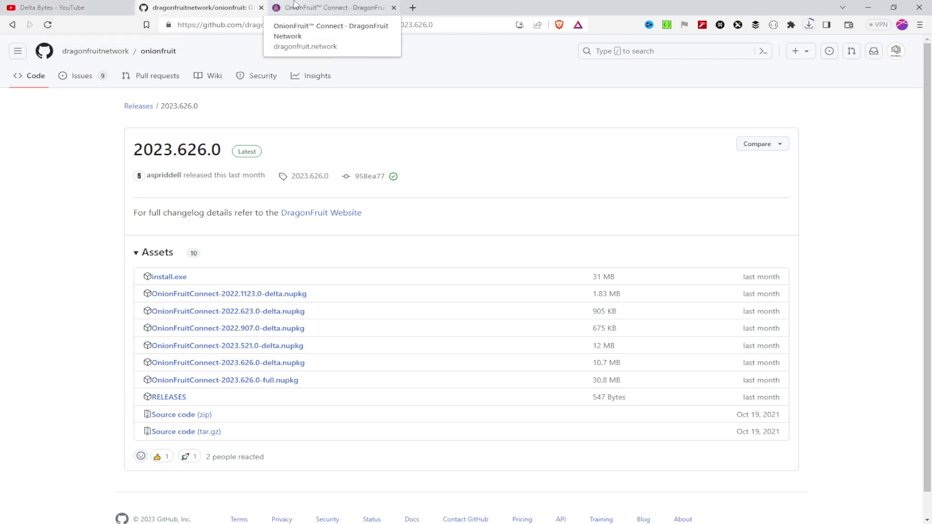
{"action": "left_click", "coordinate": [335, 7]}
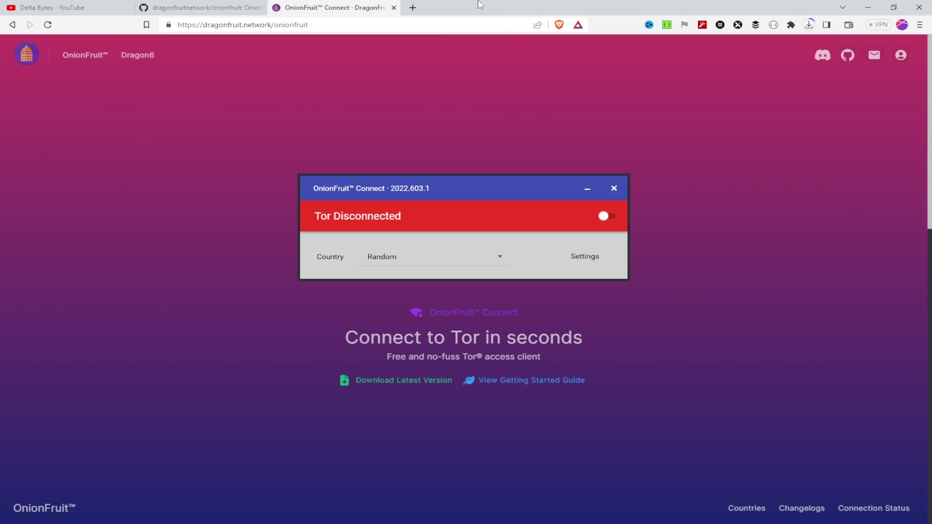
{"action": "left_click", "coordinate": [810, 25]}
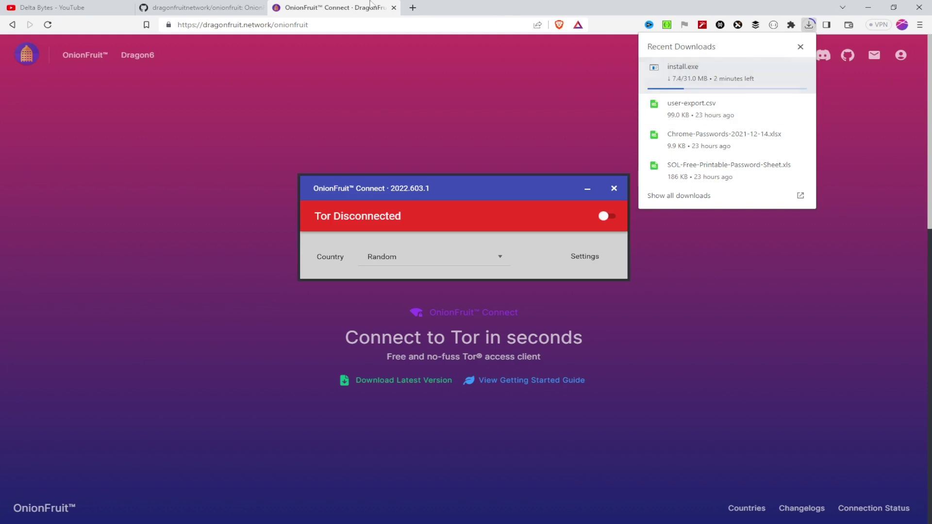
Search the web for ".net framework" in a new browser tab.
{"action": "left_click", "coordinate": [413, 7]}
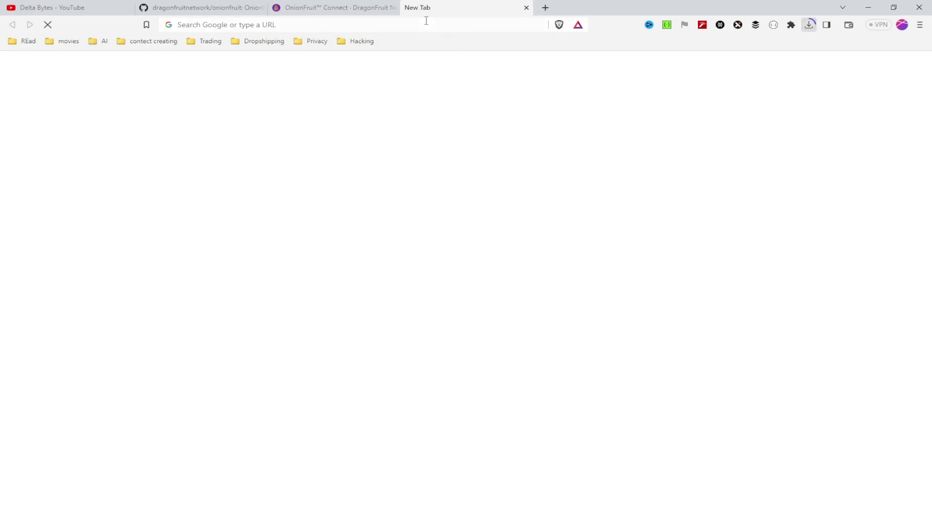
{"action": "left_click", "coordinate": [427, 23]}
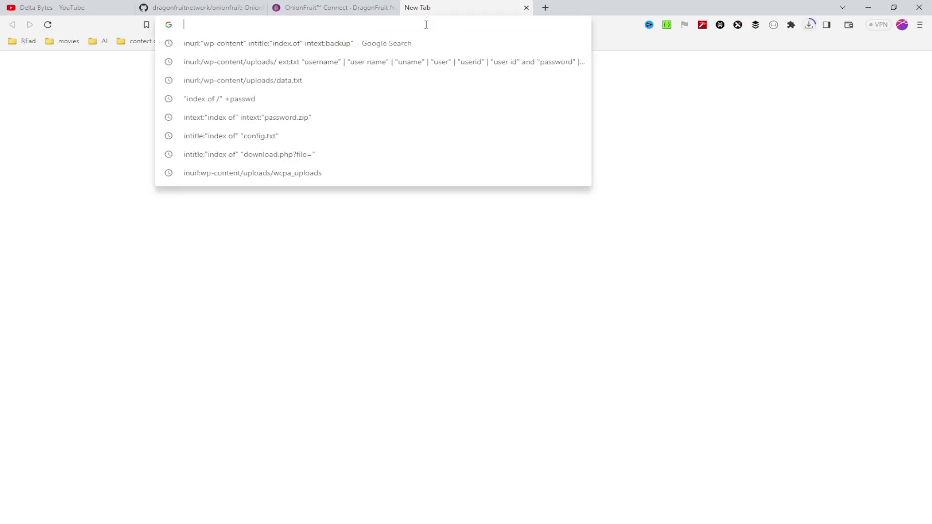
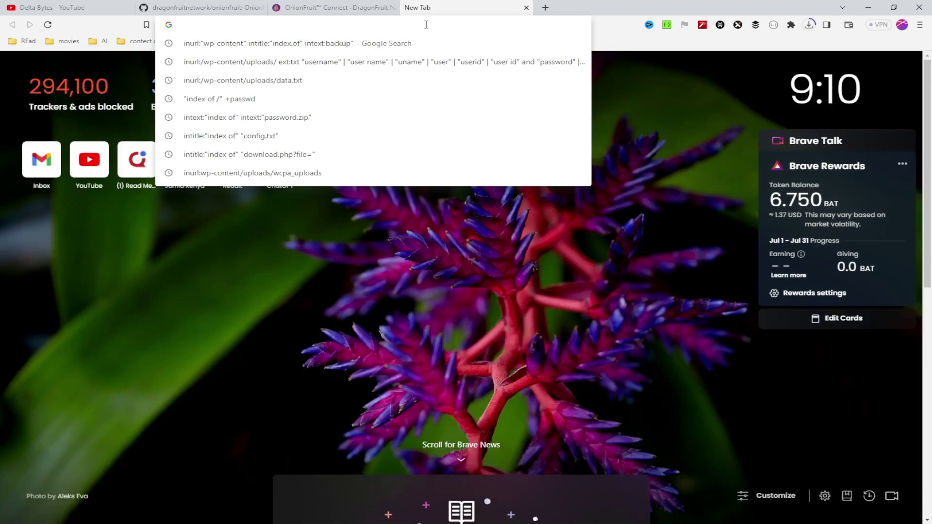
{"action": "type", "text": ".n"}
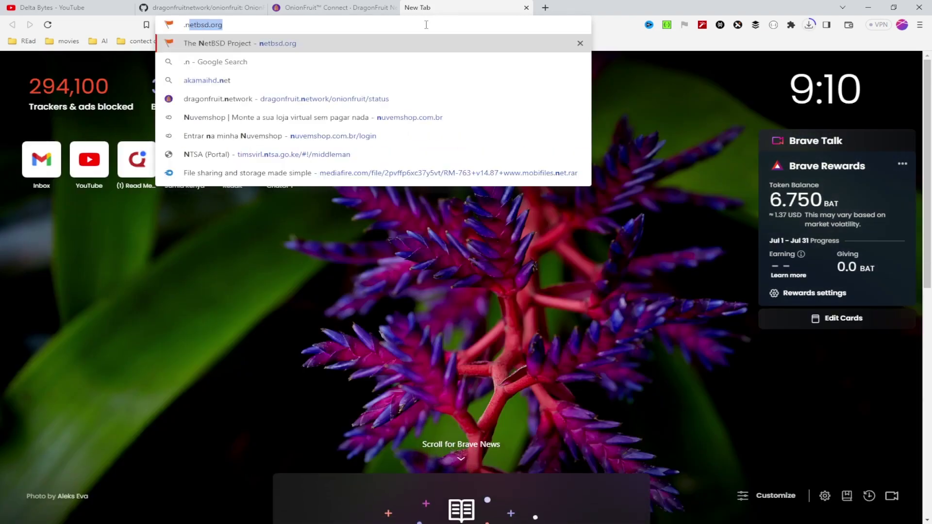
{"action": "type", "text": "et"}
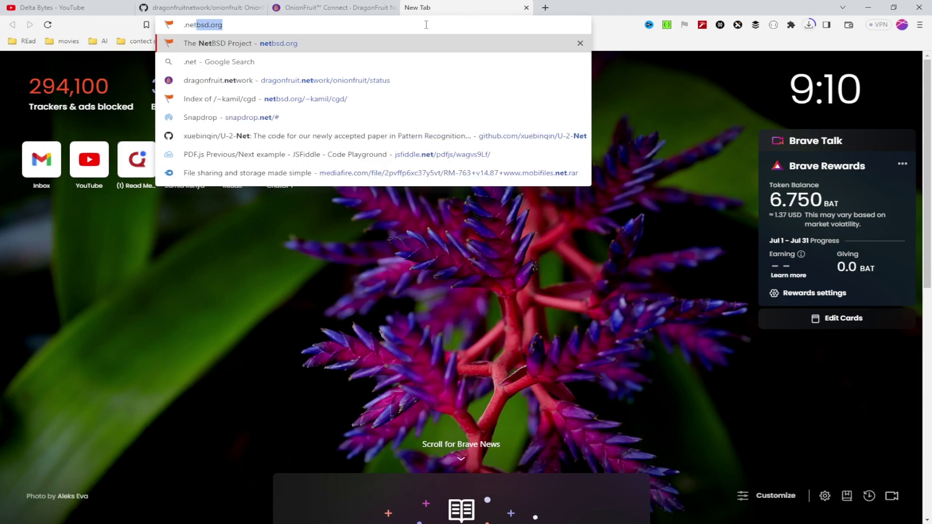
{"action": "key", "text": "Delete"}
{"action": "type", "text": "fr"}
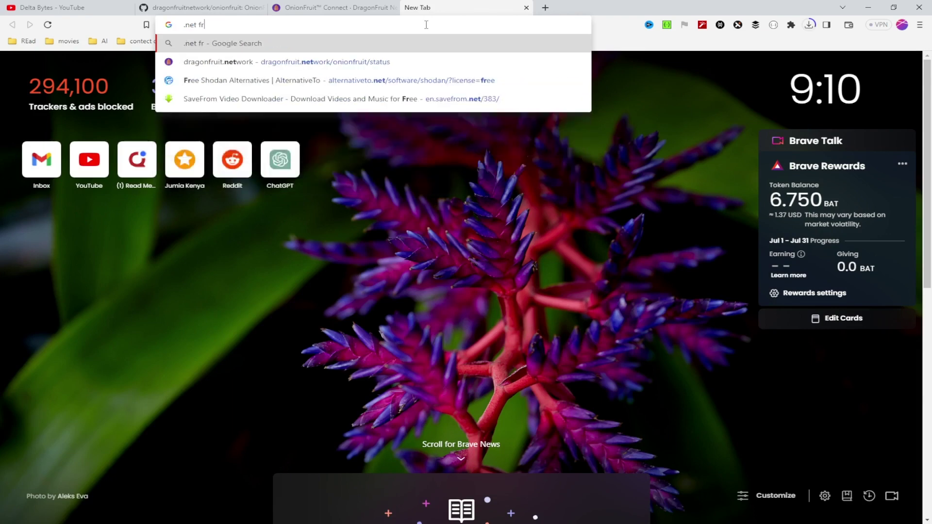
{"action": "type", "text": "ame"}
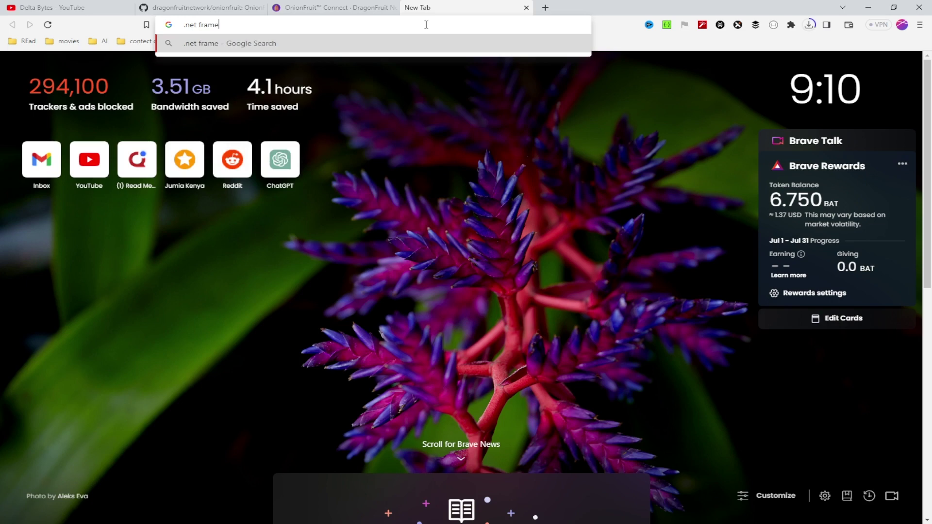
{"action": "type", "text": "wor"}
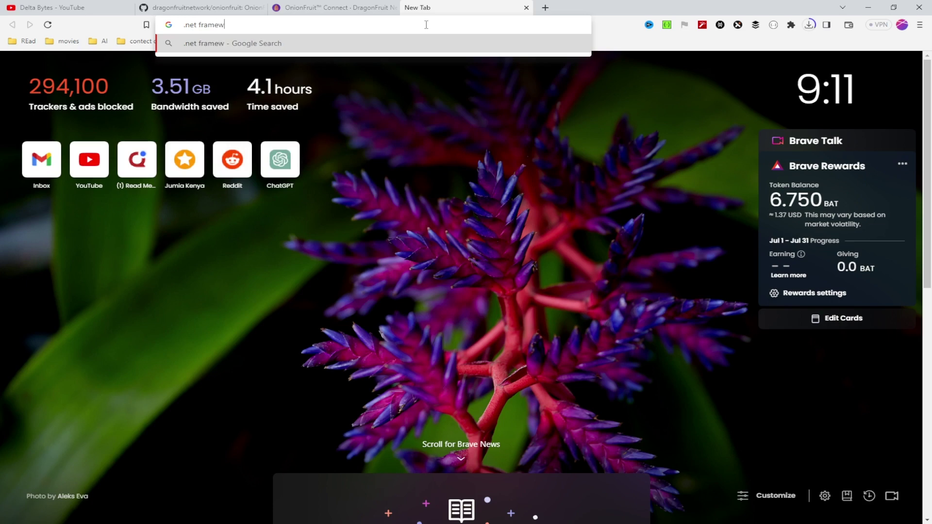
{"action": "type", "text": "k"}
{"action": "key", "text": "Return"}
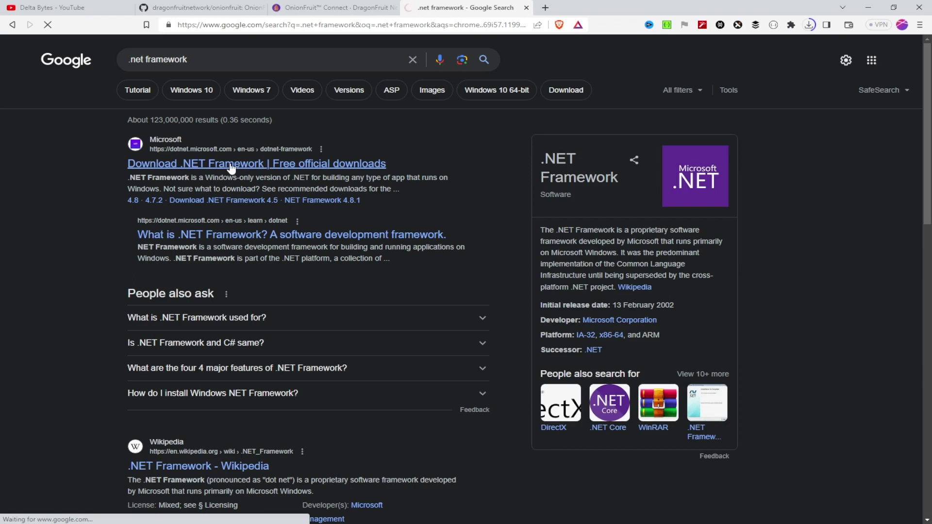
Open Microsoft's Download .NET Framework page and review the supported versions.
{"action": "left_click", "coordinate": [231, 165]}
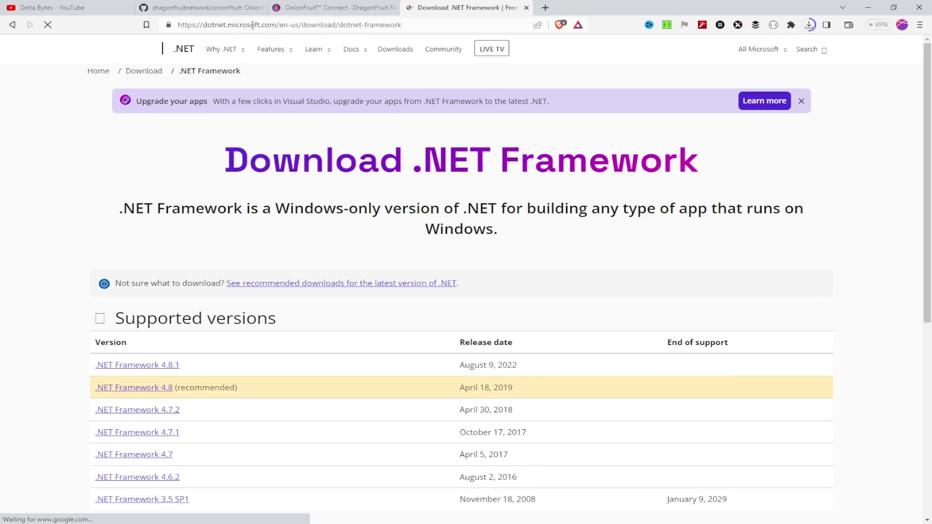
{"action": "scroll", "coordinate": [194, 197], "scroll_direction": "down", "scroll_amount": 1}
{"action": "scroll", "coordinate": [193, 196], "scroll_direction": "down", "scroll_amount": 3}
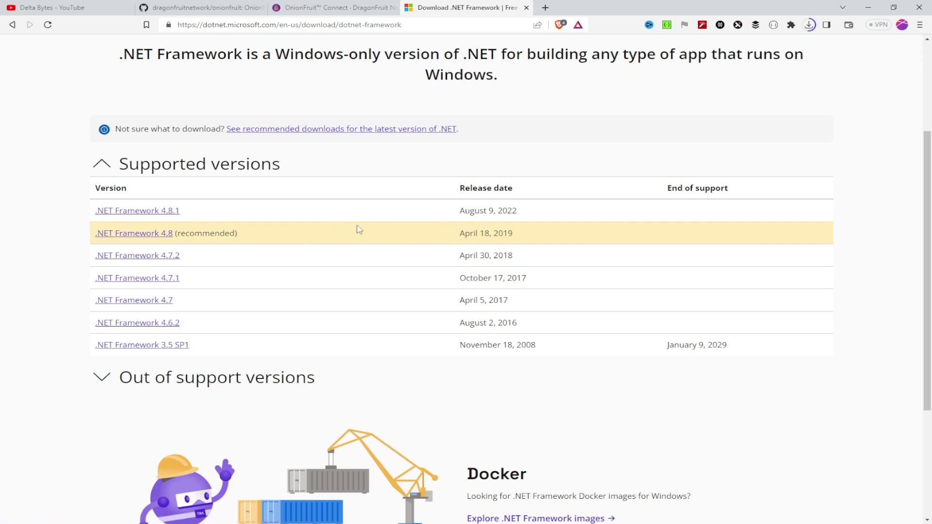
Return to the OnionFruit page, show the downloaded install.exe in its folder, and display the files as large icons.
{"action": "left_click", "coordinate": [380, 5]}
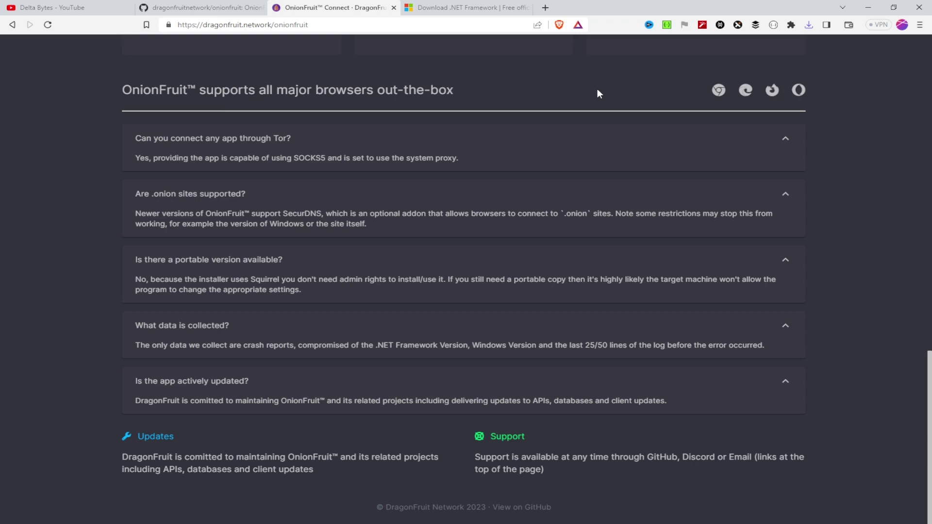
{"action": "left_click", "coordinate": [808, 27]}
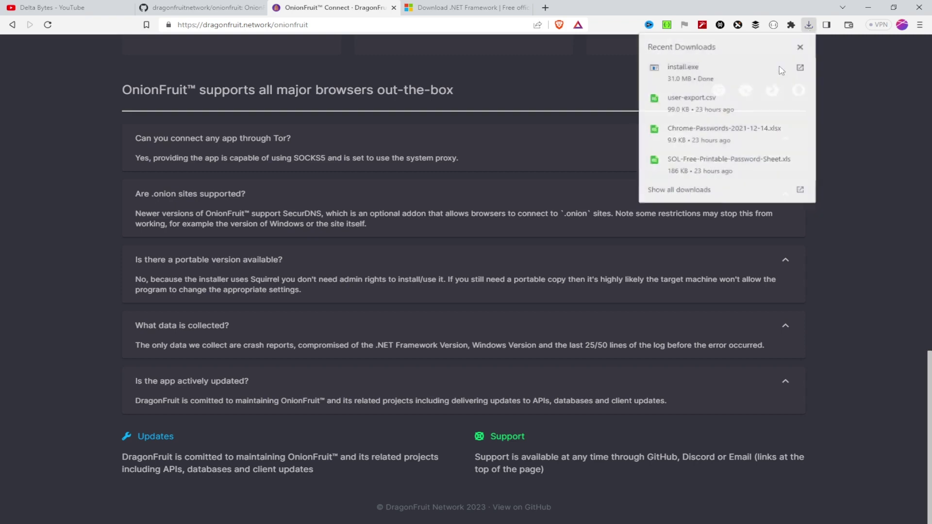
{"action": "left_click", "coordinate": [801, 68]}
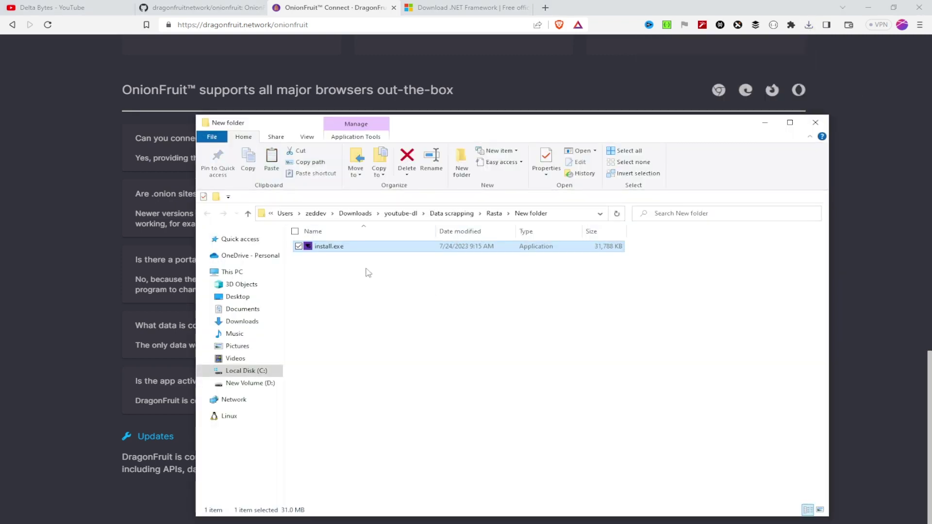
{"action": "left_click", "coordinate": [821, 511]}
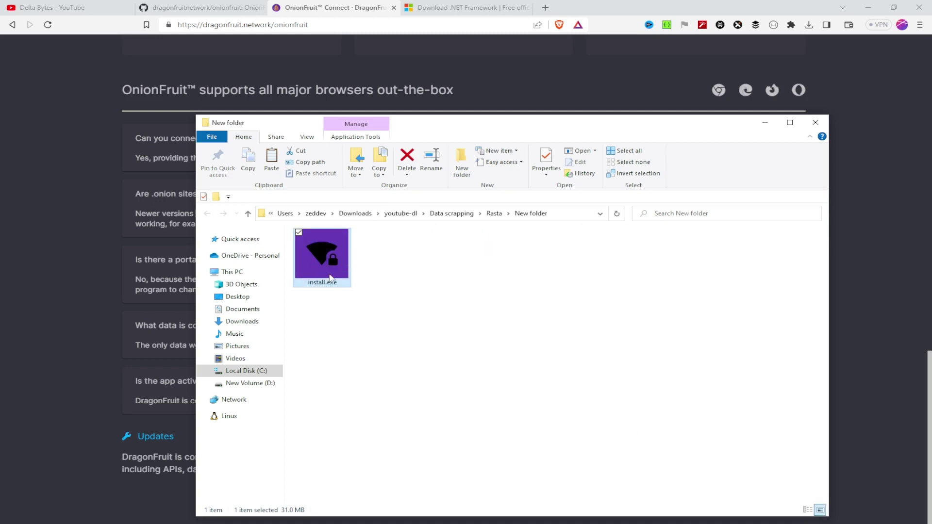
Run install.exe as administrator, allow it past the SmartScreen warning, and minimize the folder window.
{"action": "mouse_move", "coordinate": [313, 271]}
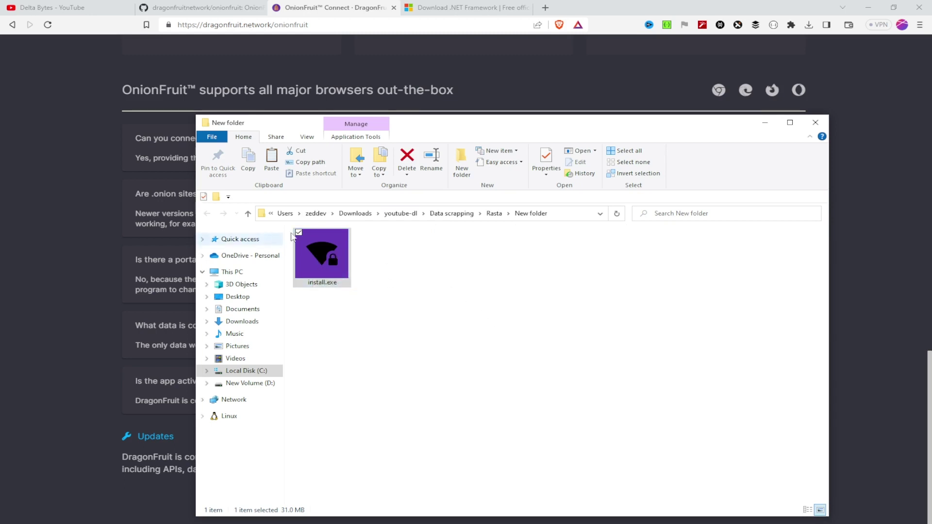
{"action": "right_click", "coordinate": [322, 251]}
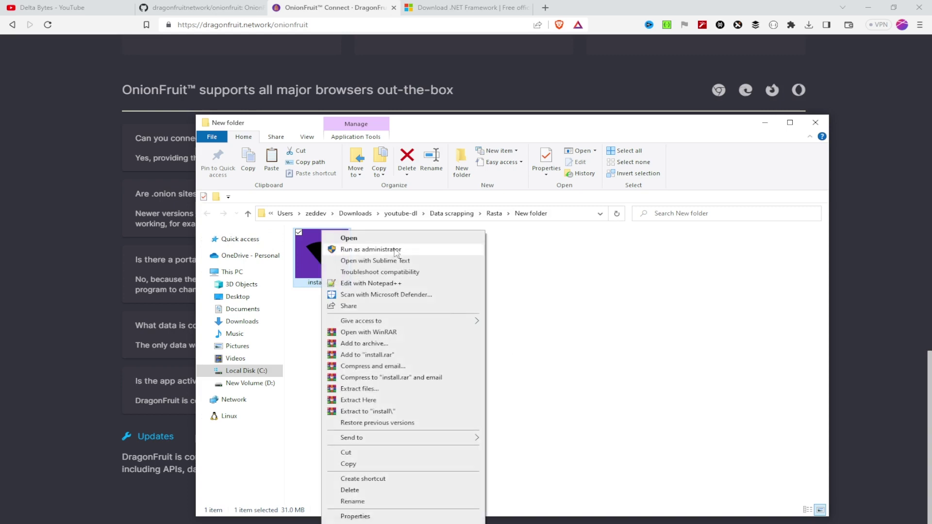
{"action": "left_click", "coordinate": [371, 249]}
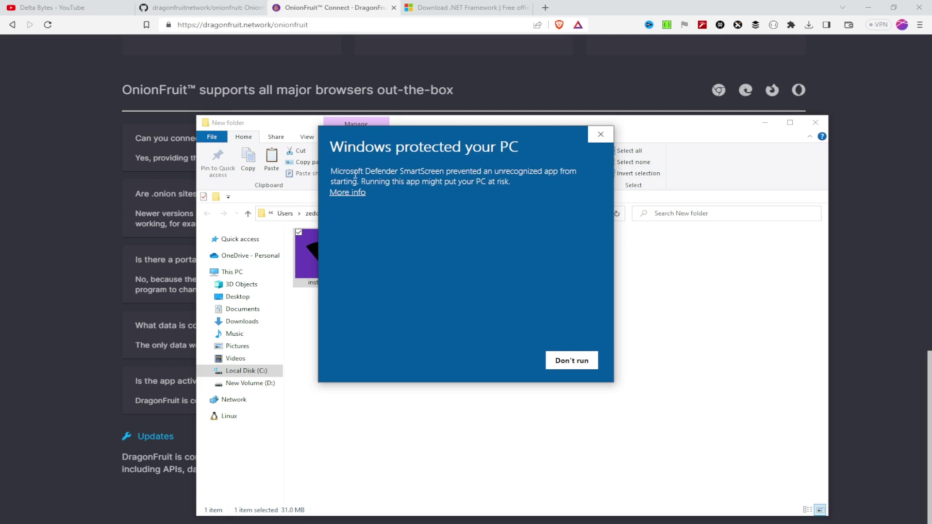
{"action": "left_click", "coordinate": [347, 193]}
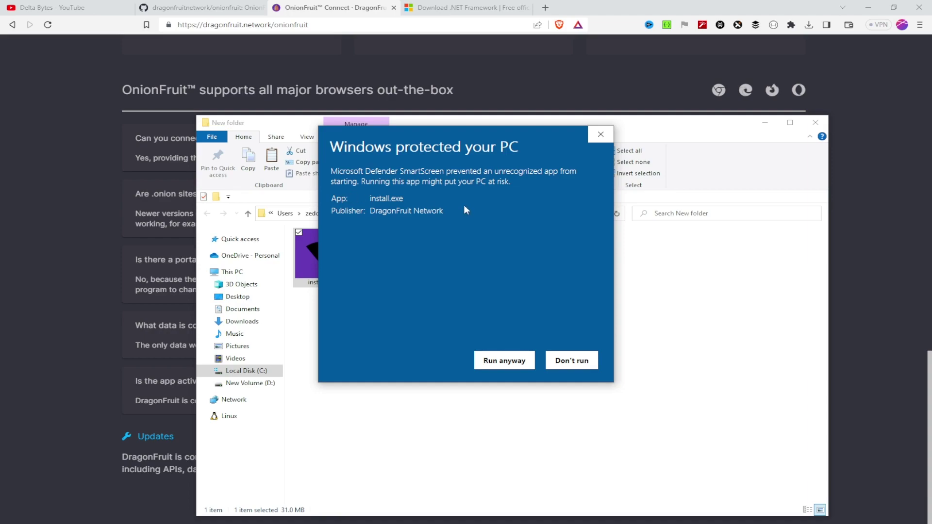
{"action": "left_click", "coordinate": [505, 360]}
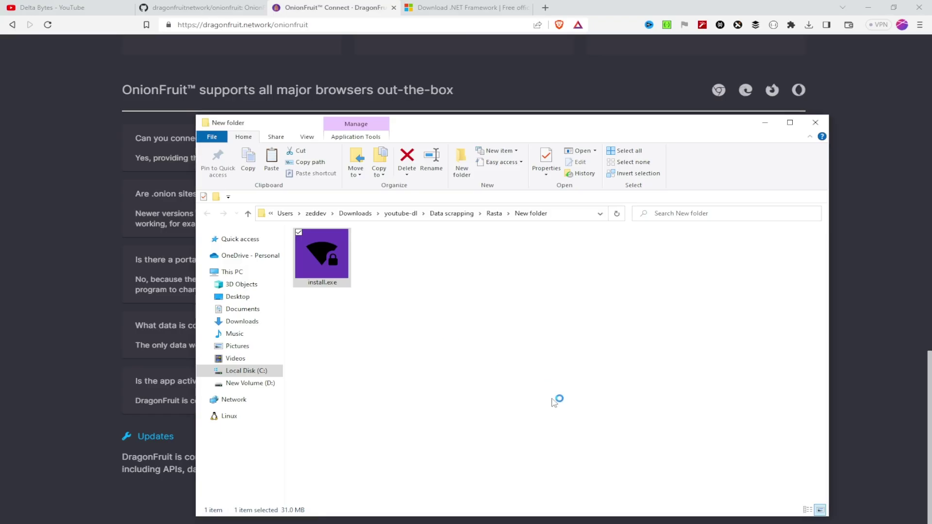
{"action": "left_click", "coordinate": [765, 122]}
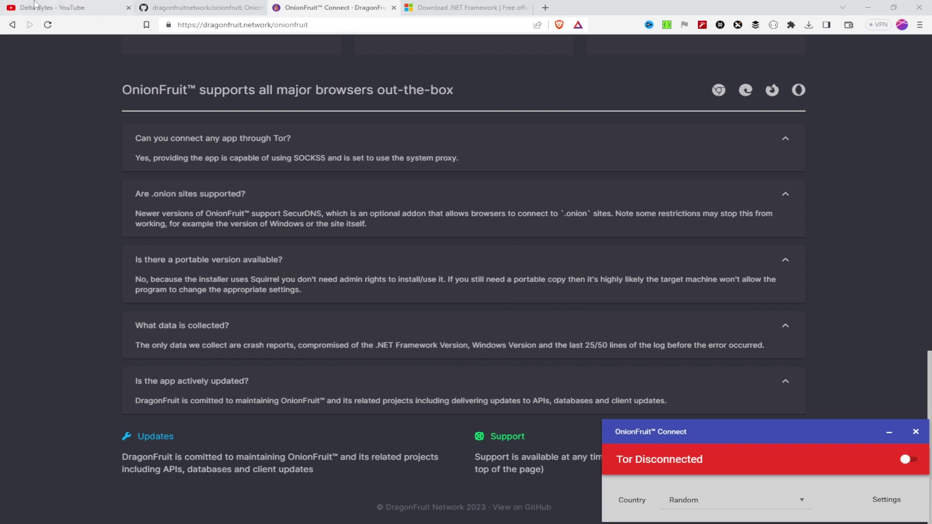
Move the OnionFruit Connect window to mid-screen, open its settings, and reposition the Settings window over the page.
{"action": "left_click_drag", "start_coordinate": [741, 435], "coordinate": [387, 196]}
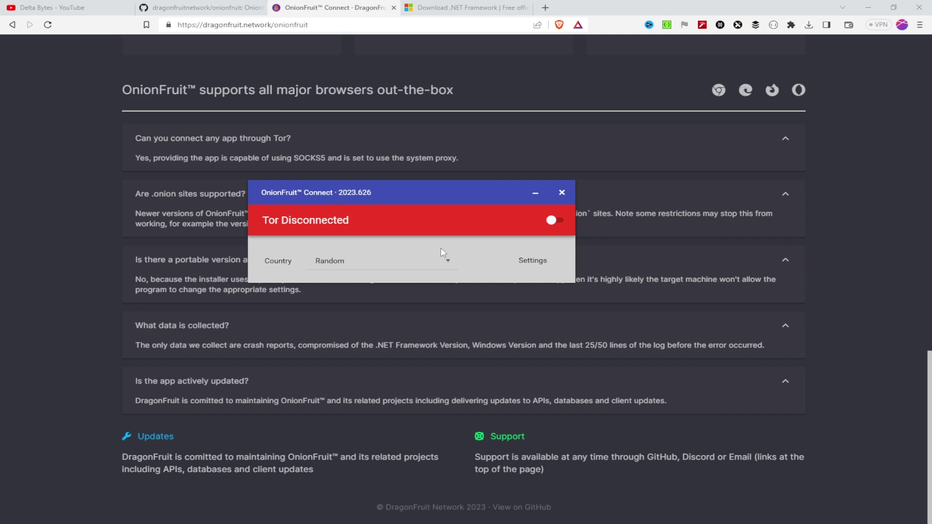
{"action": "left_click", "coordinate": [533, 261]}
{"action": "left_click_drag", "start_coordinate": [318, 14], "coordinate": [475, 66]}
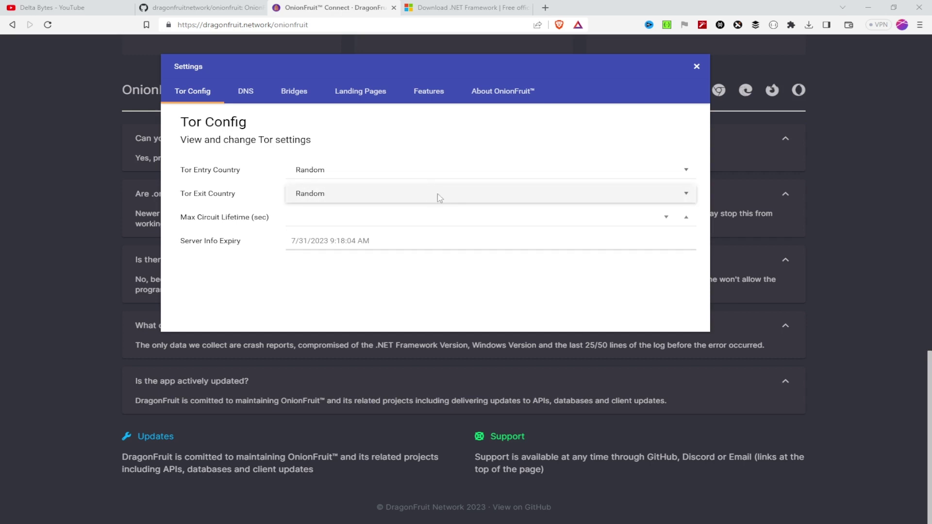
Review the DNS and Bridges settings, trying the Enable SecurDNS and Enable Bridges switches.
{"action": "left_click", "coordinate": [246, 92]}
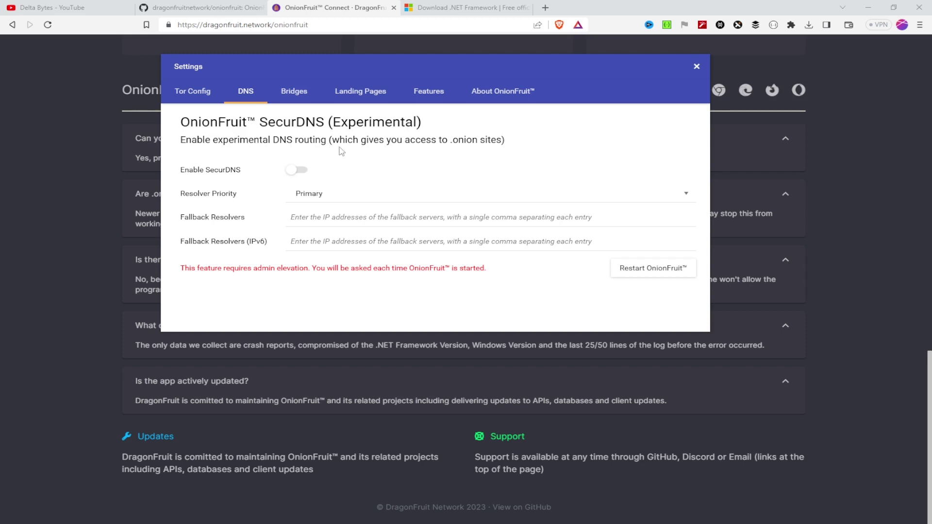
{"action": "left_click", "coordinate": [298, 171]}
{"action": "left_click", "coordinate": [286, 93]}
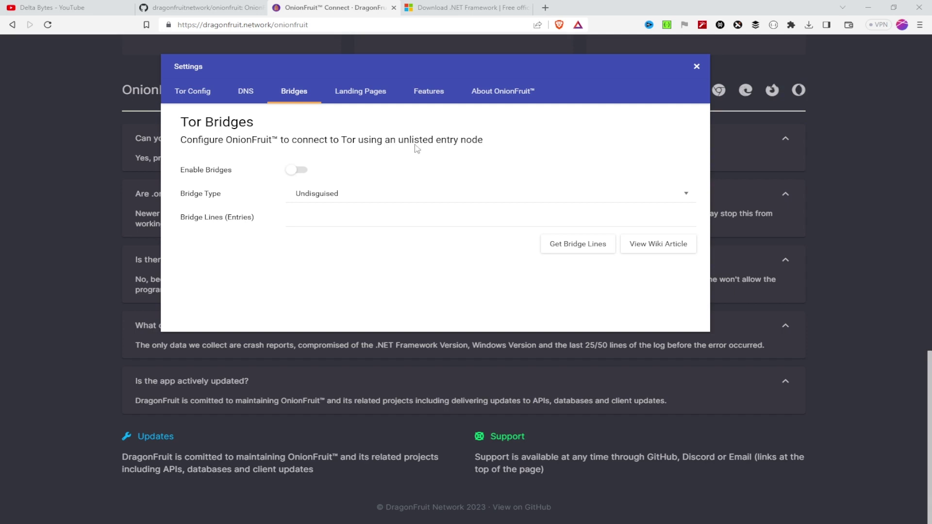
{"action": "left_click", "coordinate": [301, 171]}
{"action": "left_click", "coordinate": [303, 171]}
{"action": "left_click", "coordinate": [298, 173]}
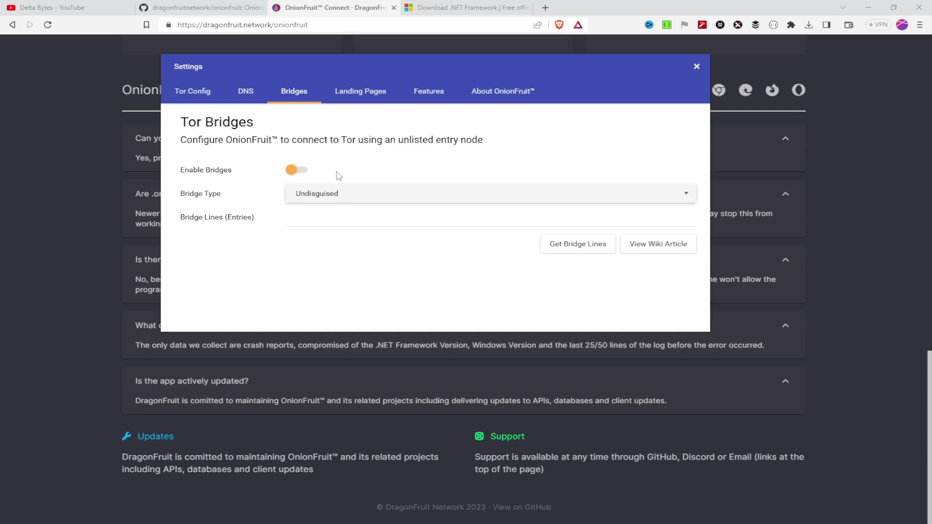
Review the Landing Pages, Features and About OnionFruit settings, and close the Settings window from Tor Config.
{"action": "left_click", "coordinate": [367, 92]}
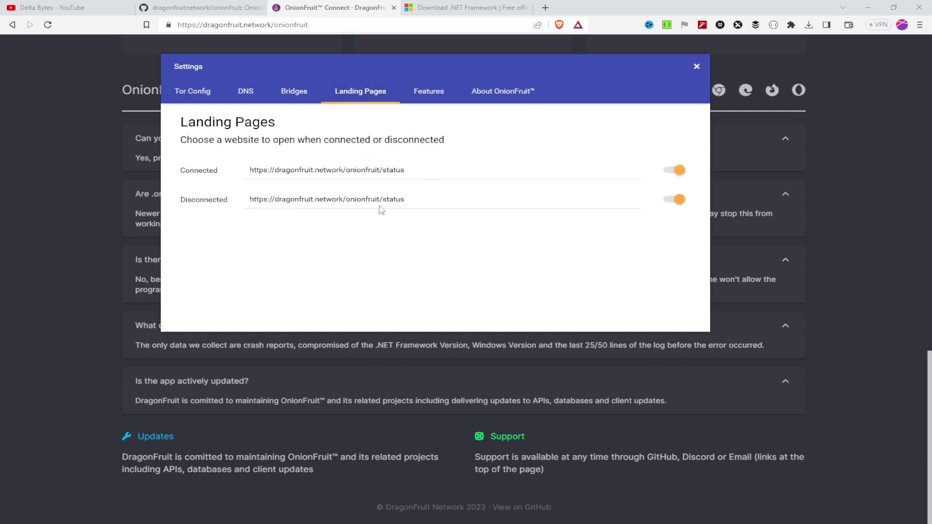
{"action": "left_click", "coordinate": [439, 93]}
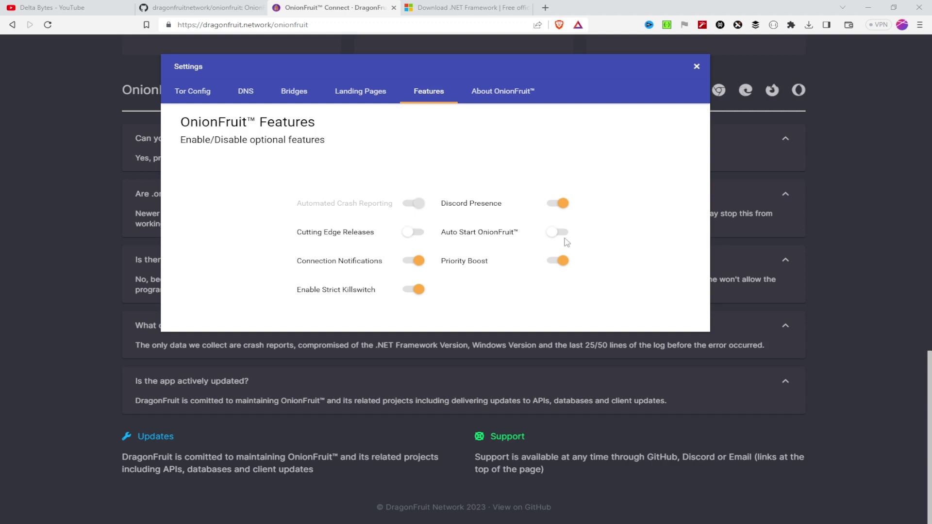
{"action": "left_click", "coordinate": [505, 85]}
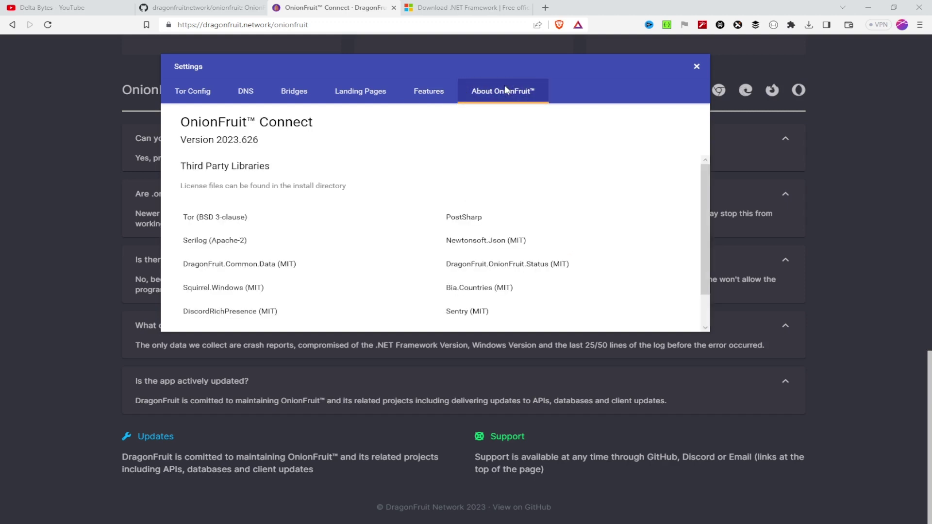
{"action": "left_click", "coordinate": [198, 95]}
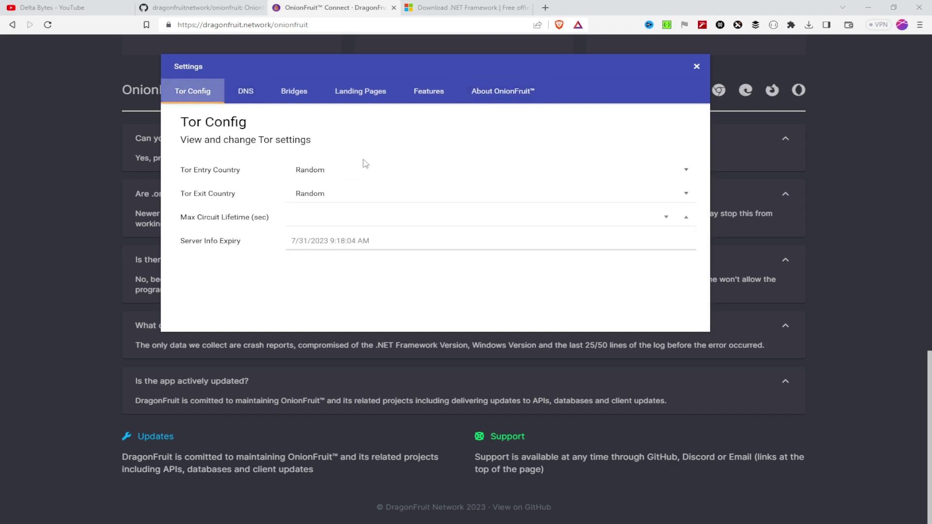
{"action": "left_click", "coordinate": [697, 67]}
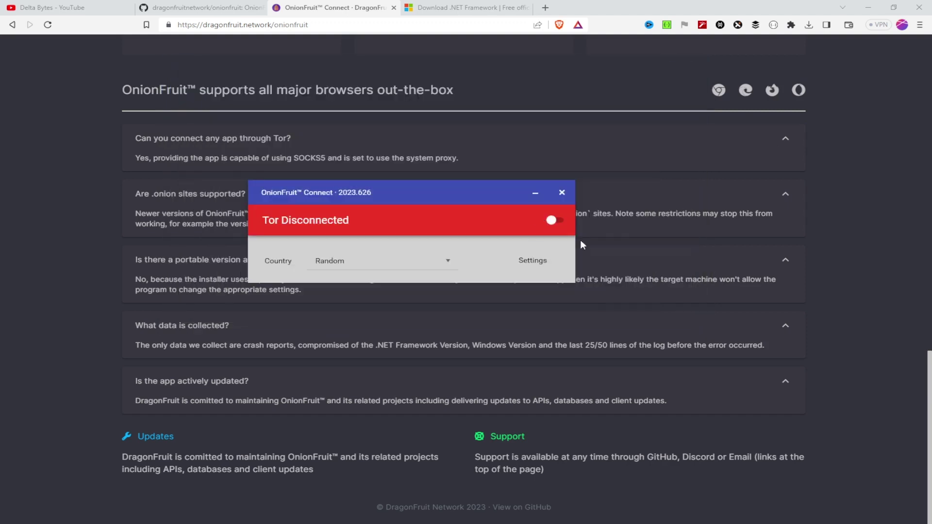
Connect to Tor with the country kept at Random, and highlight the country name on the connection status page.
{"action": "left_click", "coordinate": [354, 267]}
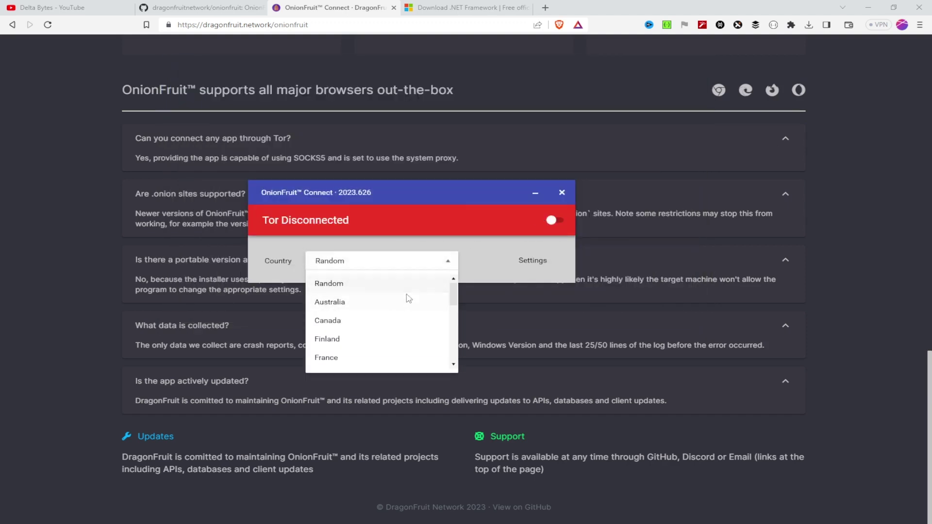
{"action": "left_click", "coordinate": [433, 230]}
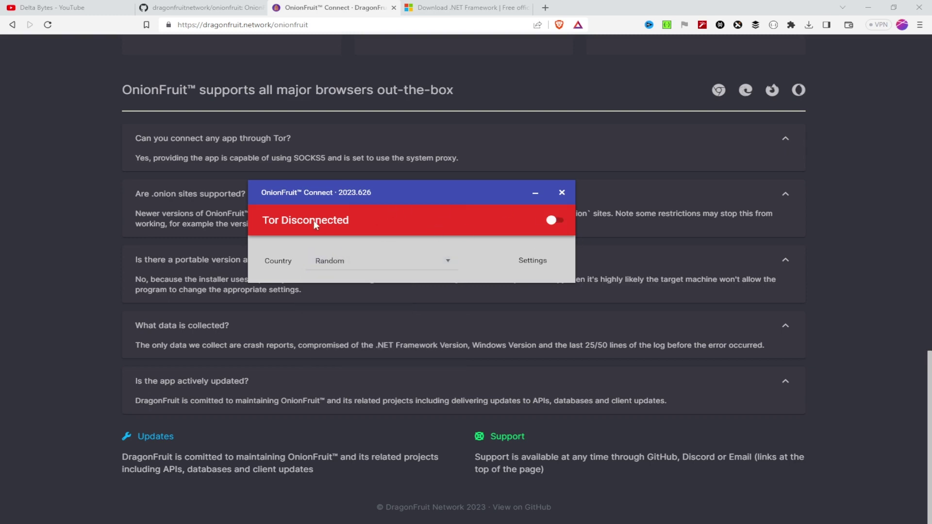
{"action": "left_click", "coordinate": [560, 221]}
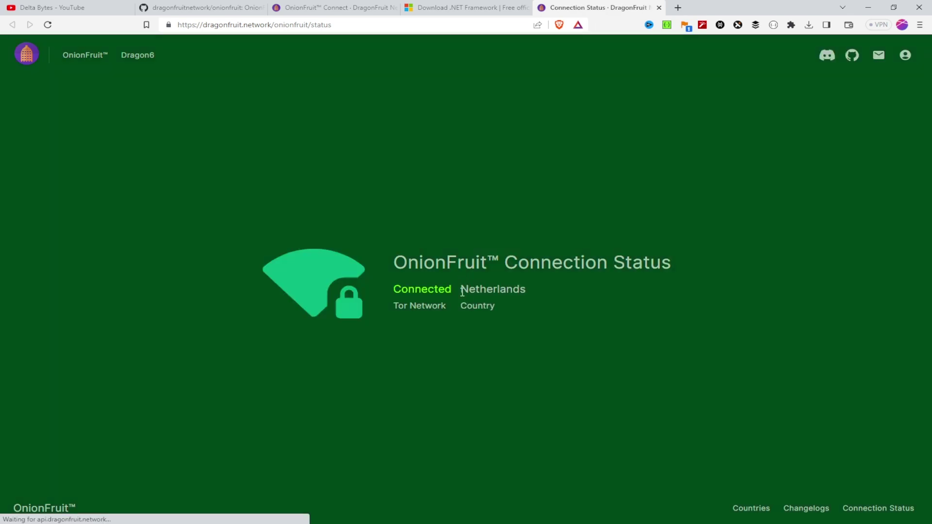
{"action": "left_click_drag", "start_coordinate": [462, 291], "coordinate": [534, 293]}
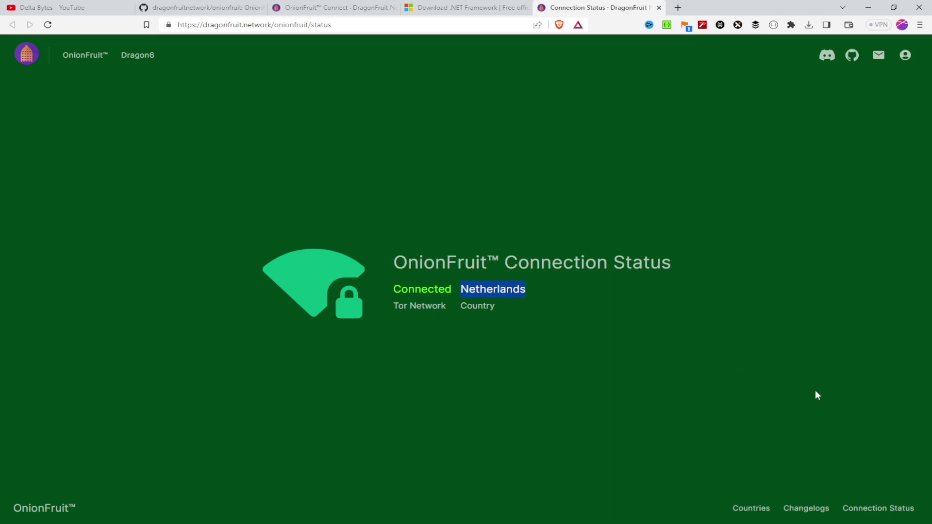
Open whatismyip.com in a new browser tab.
{"action": "left_click", "coordinate": [679, 7]}
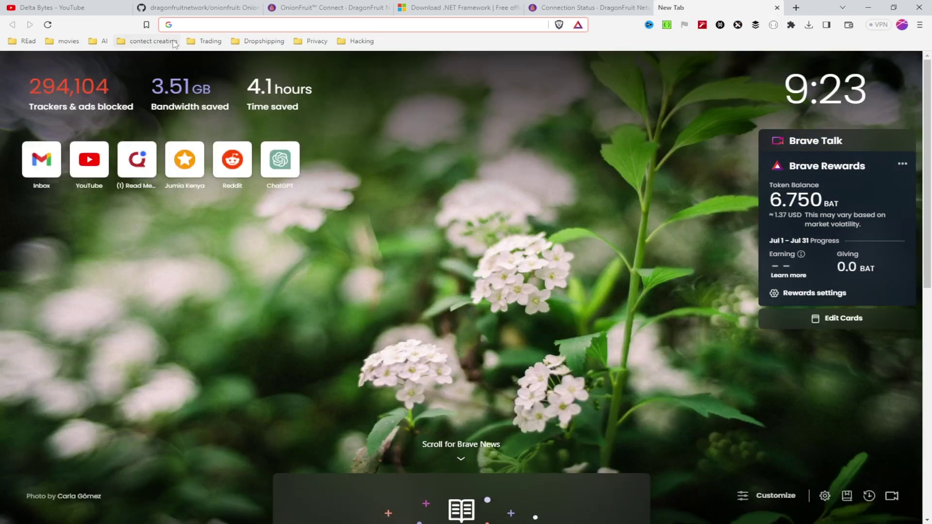
{"action": "type", "text": "wha"}
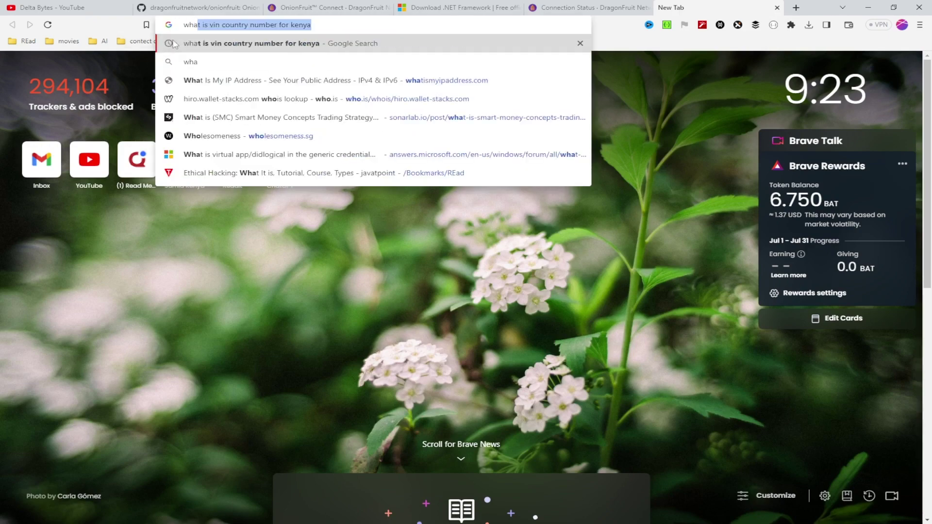
{"action": "type", "text": "ti"}
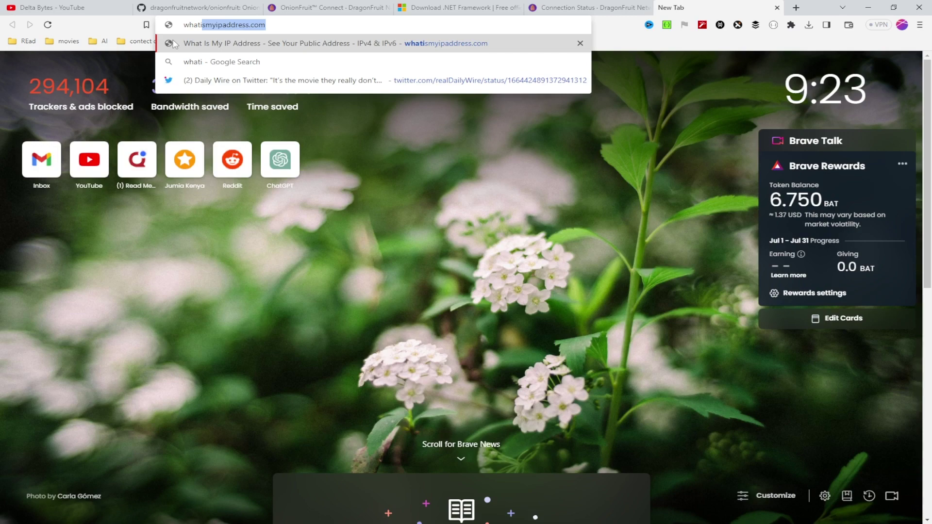
{"action": "type", "text": "p"}
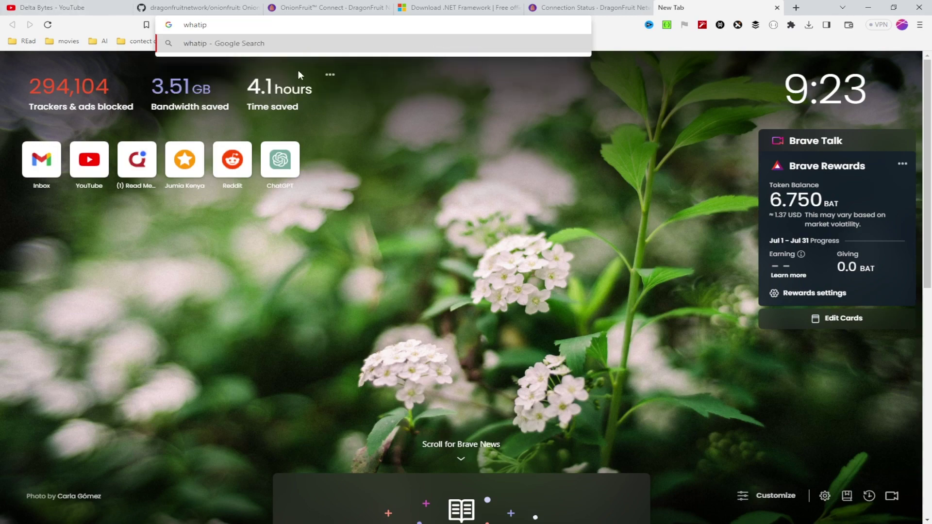
{"action": "key", "text": "BackSpace"}
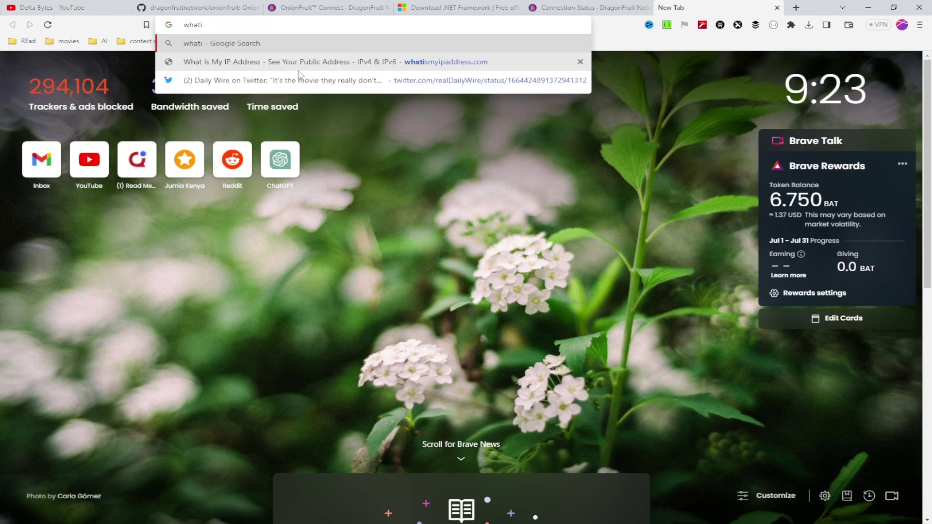
{"action": "type", "text": "smy"}
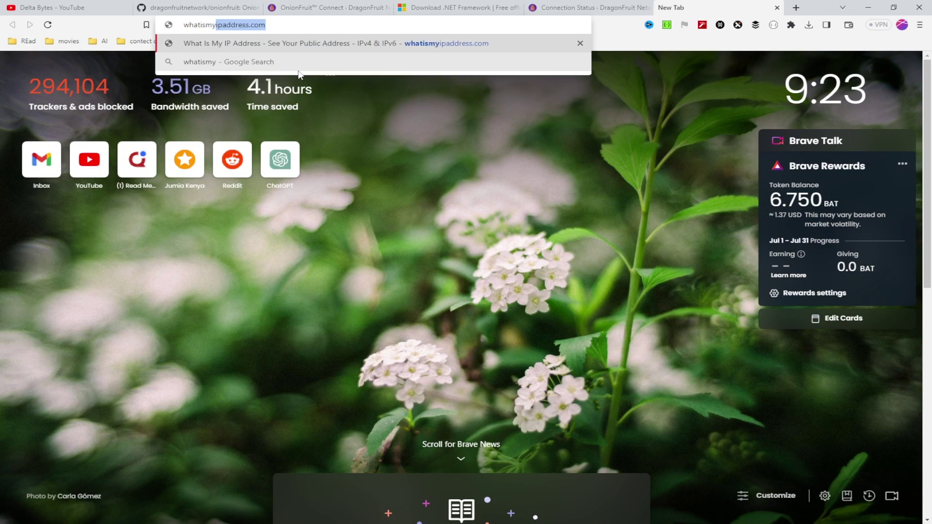
{"action": "type", "text": "ip.com"}
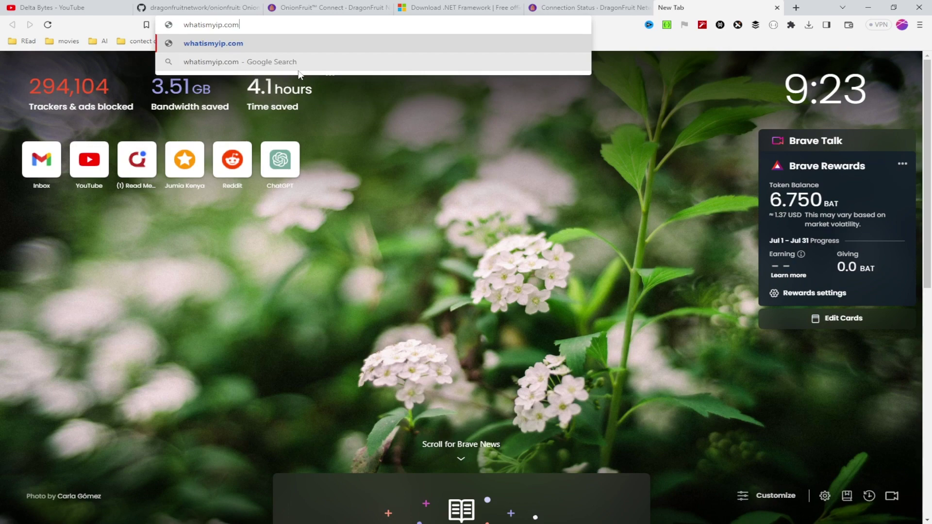
{"action": "key", "text": "Return"}
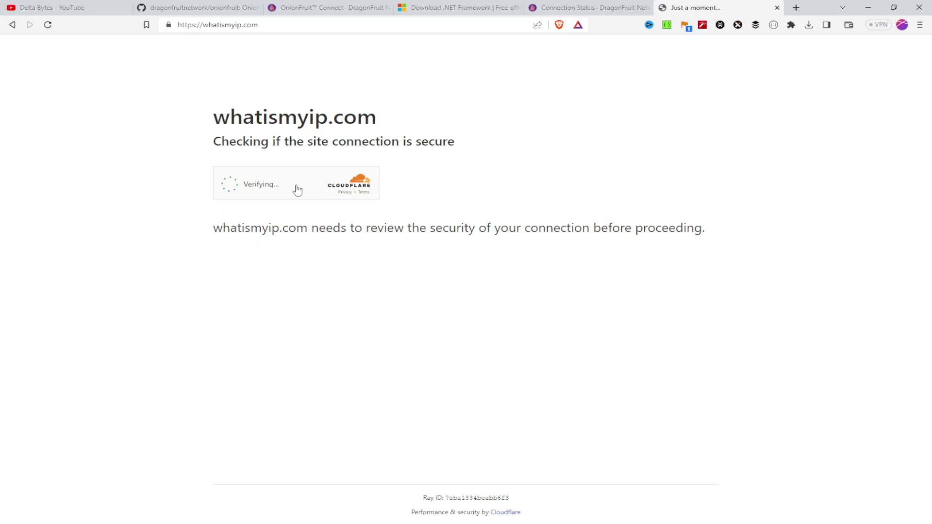
Complete the Cloudflare human check on whatismyip.com, reloading the page and moving the OnionFruit Connect window off the checkbox.
{"action": "left_click", "coordinate": [234, 188]}
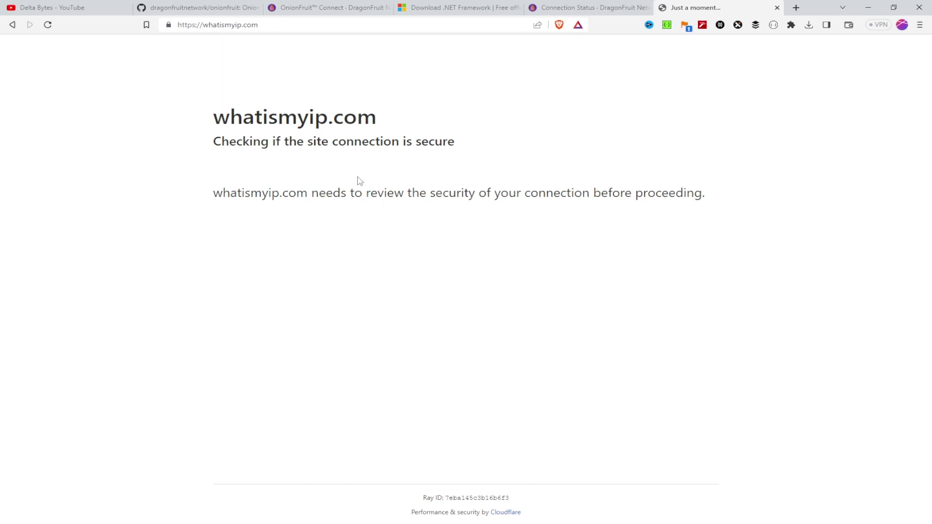
{"action": "left_click", "coordinate": [47, 26]}
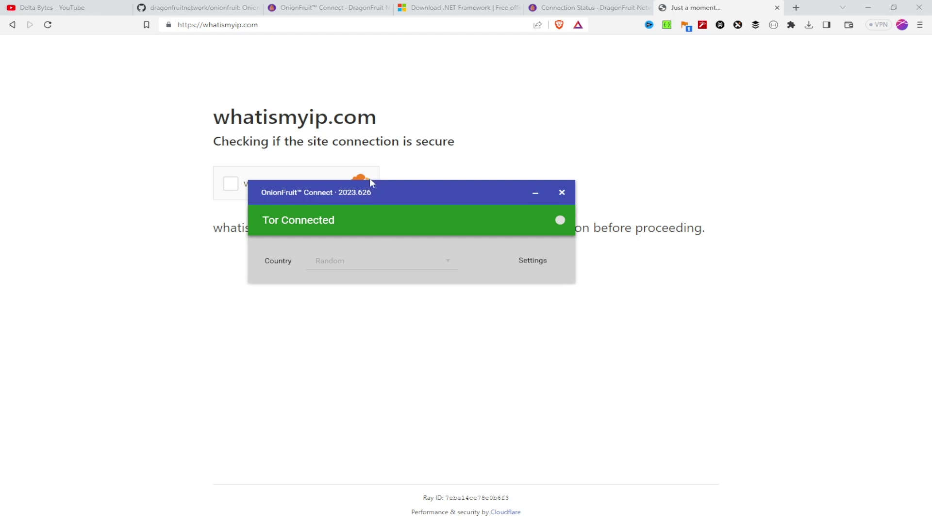
{"action": "left_click_drag", "start_coordinate": [394, 193], "coordinate": [414, 290]}
{"action": "left_click", "coordinate": [238, 190]}
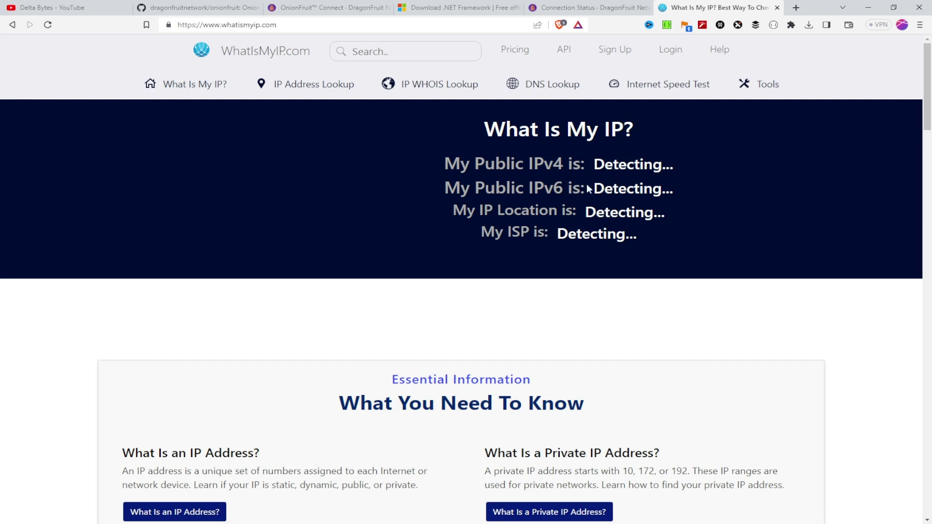
Look over the What Is My IP page for the public IP details and reload it.
{"action": "scroll", "coordinate": [560, 178], "scroll_direction": "down", "scroll_amount": 3}
{"action": "scroll", "coordinate": [562, 179], "scroll_direction": "up", "scroll_amount": 3}
{"action": "left_click", "coordinate": [48, 25]}
Search the web for ipchicken in a new browser tab.
{"action": "left_click", "coordinate": [797, 8]}
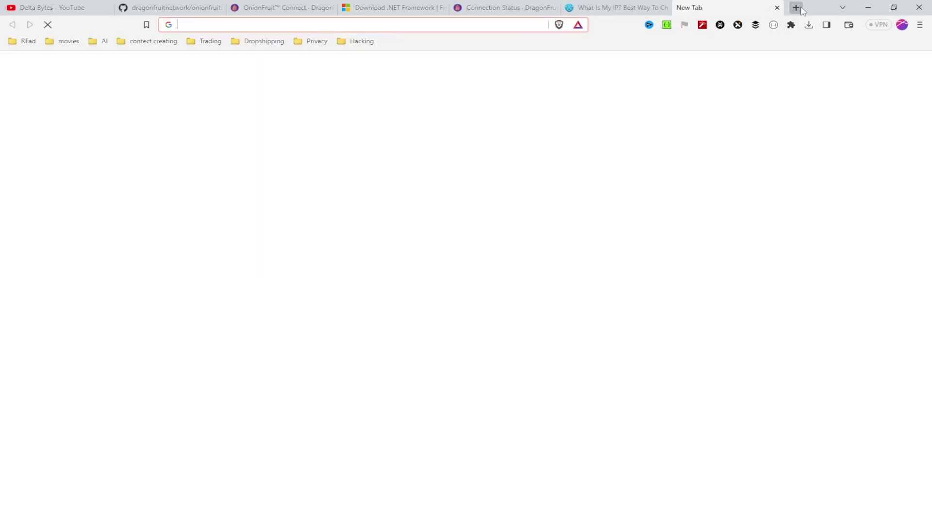
{"action": "type", "text": "i"}
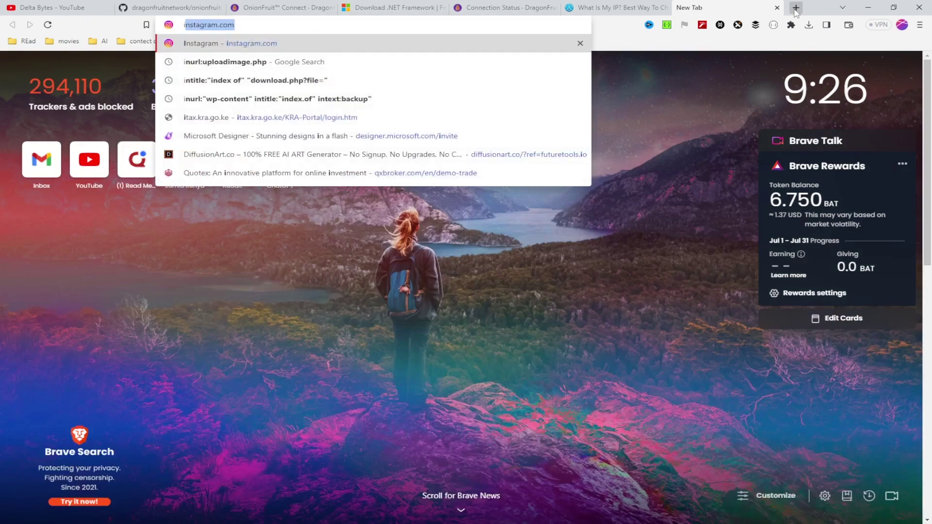
{"action": "type", "text": "p"}
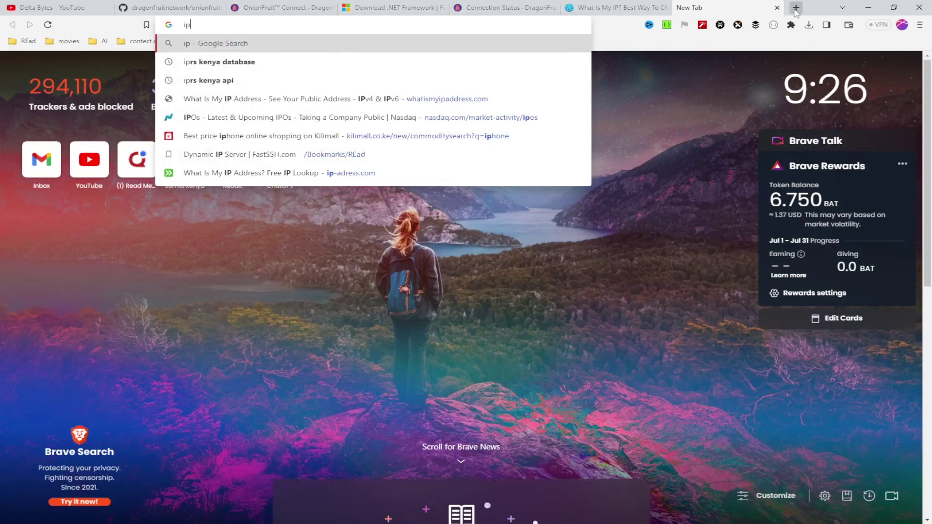
{"action": "type", "text": "c"}
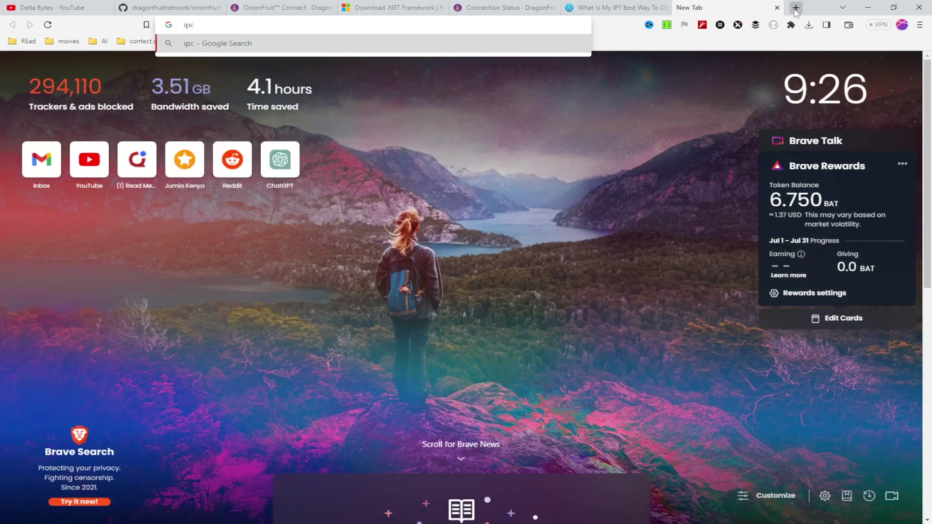
{"action": "type", "text": "hicken"}
{"action": "key", "text": "Return"}
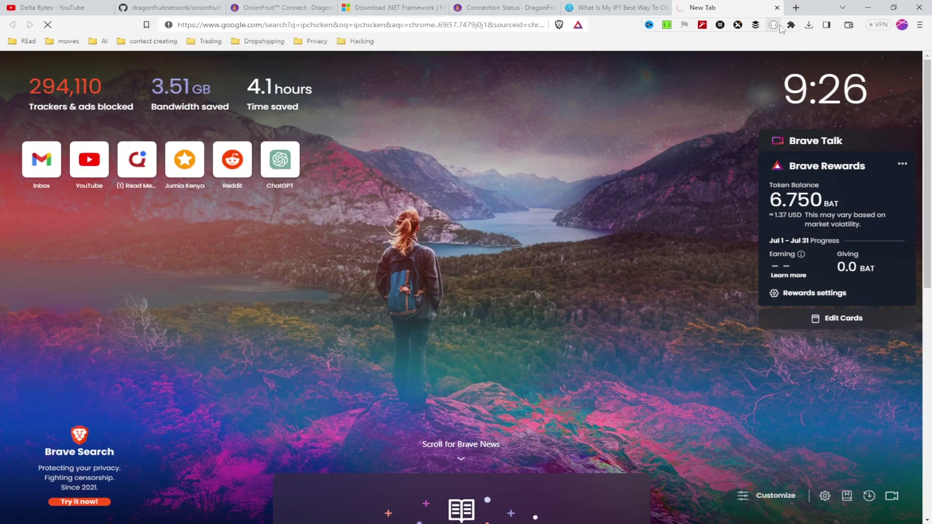
Recheck the What Is My IP page, open the IP Chicken site from the search results, and refresh its current IP reading.
{"action": "left_click", "coordinate": [626, 8]}
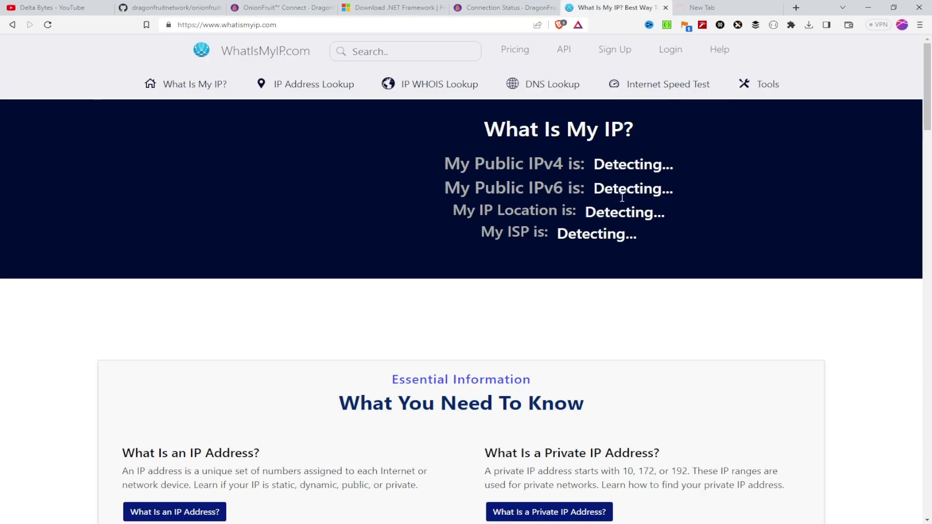
{"action": "left_click", "coordinate": [676, 8]}
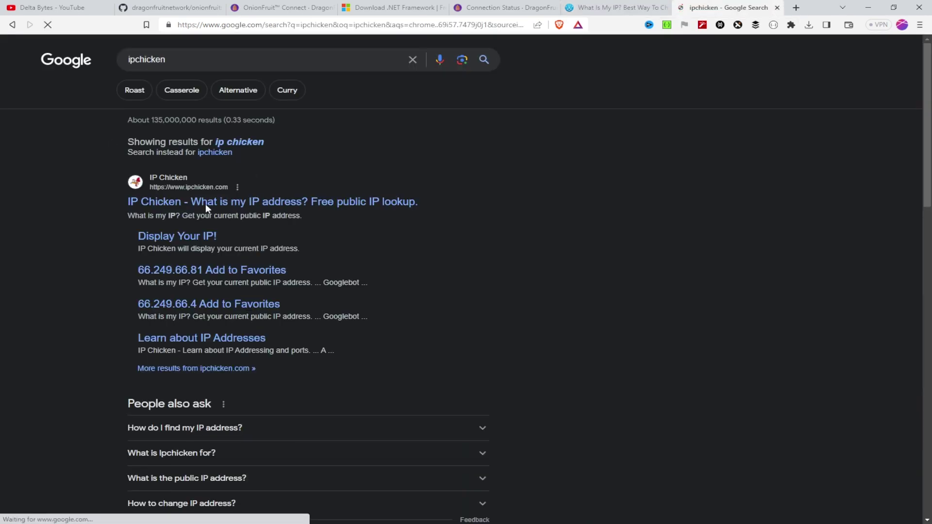
{"action": "left_click", "coordinate": [256, 206]}
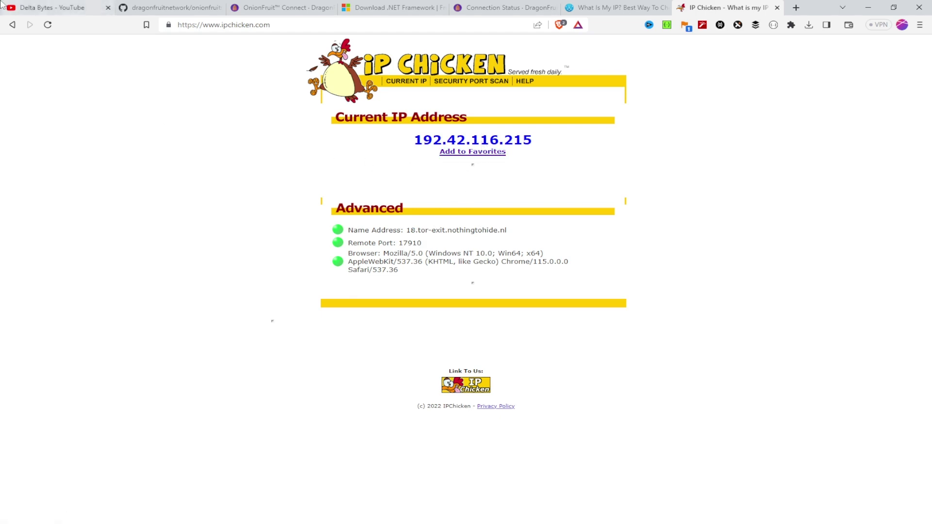
{"action": "left_click", "coordinate": [408, 82]}
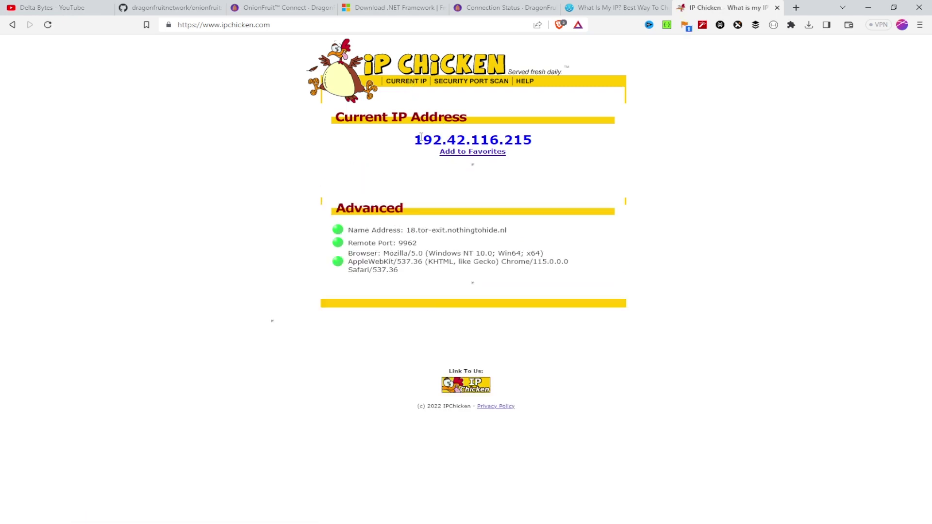
Recheck the What Is My IP page, and open whatismyipaddress.com in a new browser tab.
{"action": "left_click", "coordinate": [639, 5]}
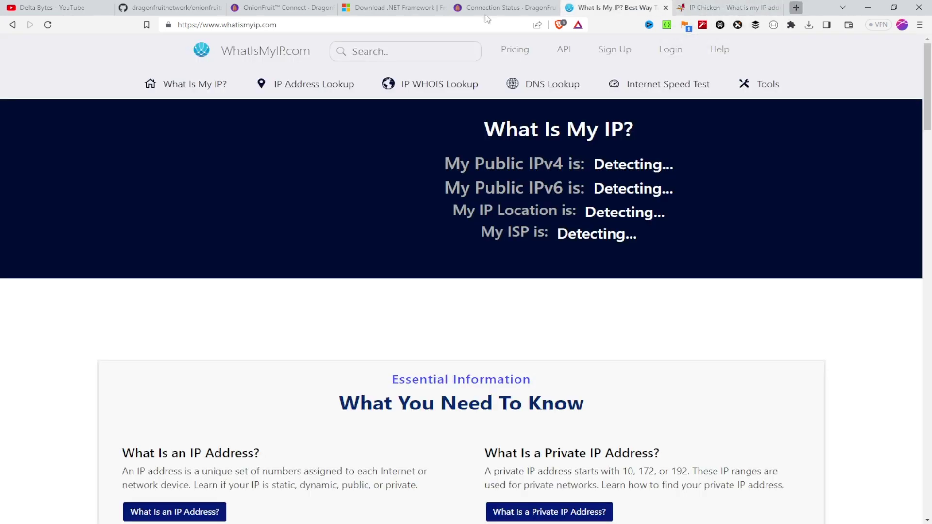
{"action": "left_click", "coordinate": [797, 7]}
{"action": "left_click", "coordinate": [355, 23]}
{"action": "type", "text": "w"}
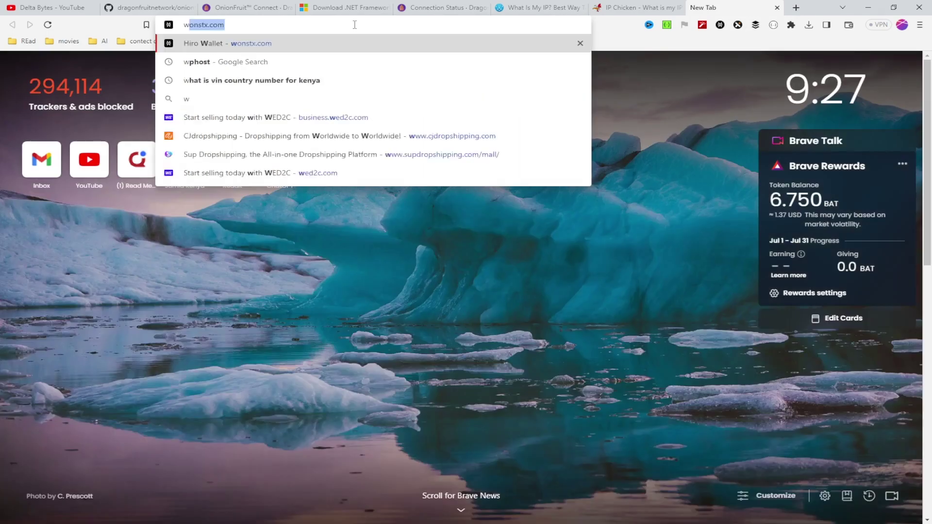
{"action": "type", "text": "ht"}
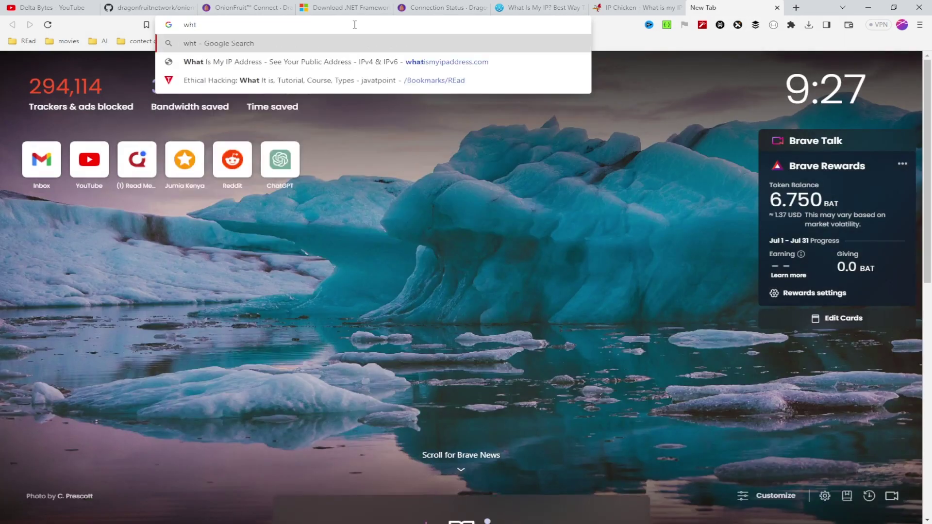
{"action": "left_click", "coordinate": [361, 62]}
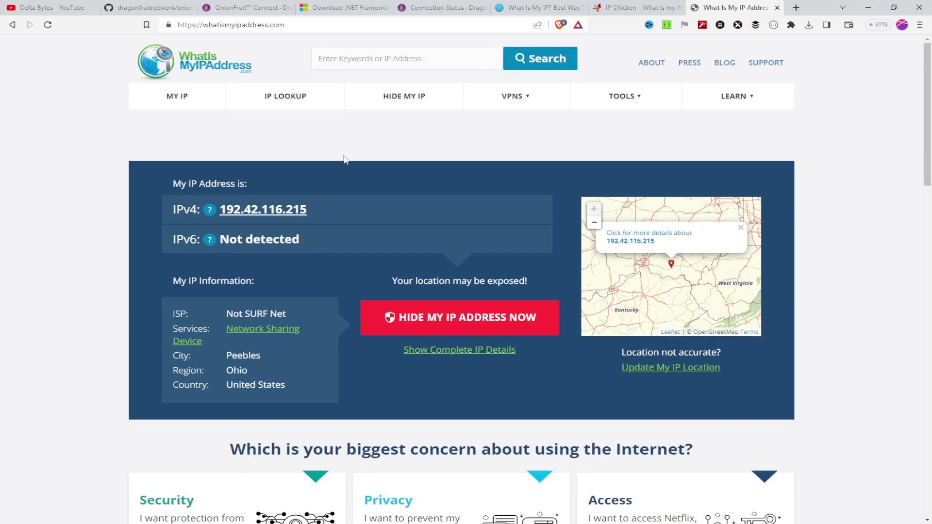
Examine the IP address and location details on whatismyipaddress.com and compare them with the IP Chicken and What Is My IP pages.
{"action": "scroll", "coordinate": [346, 159], "scroll_direction": "down", "scroll_amount": 2}
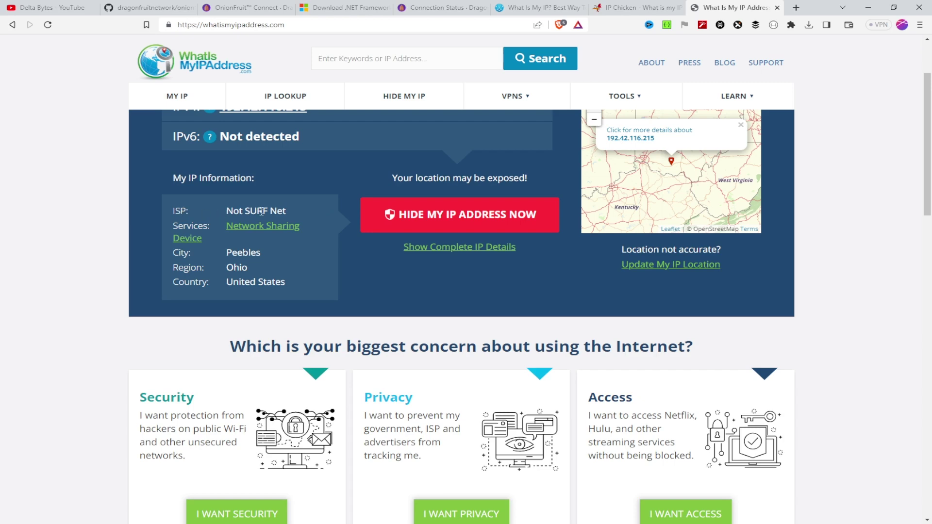
{"action": "scroll", "coordinate": [258, 211], "scroll_direction": "up", "scroll_amount": 1}
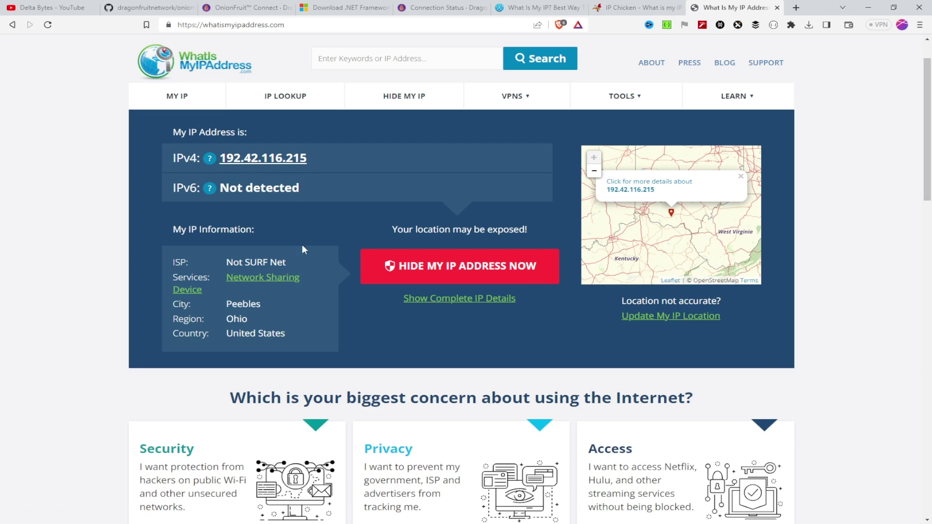
{"action": "left_click", "coordinate": [636, 7]}
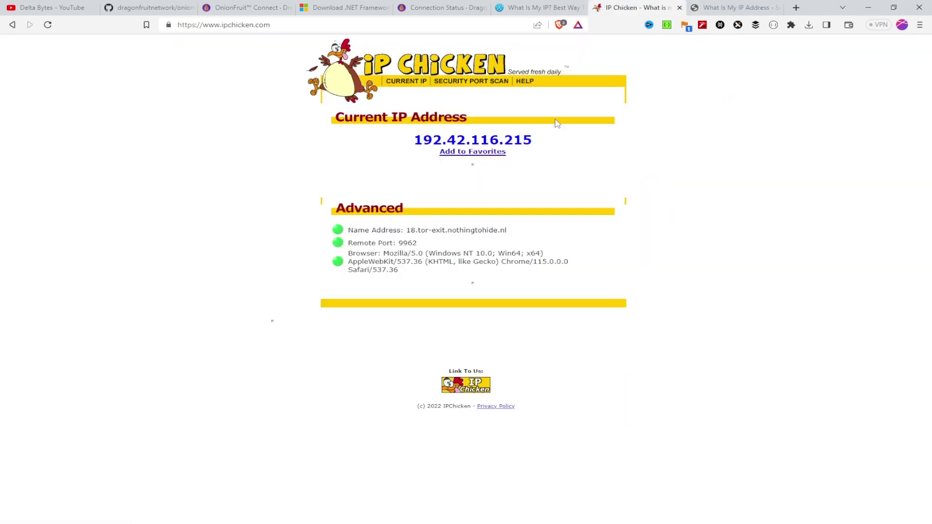
{"action": "left_click", "coordinate": [733, 8]}
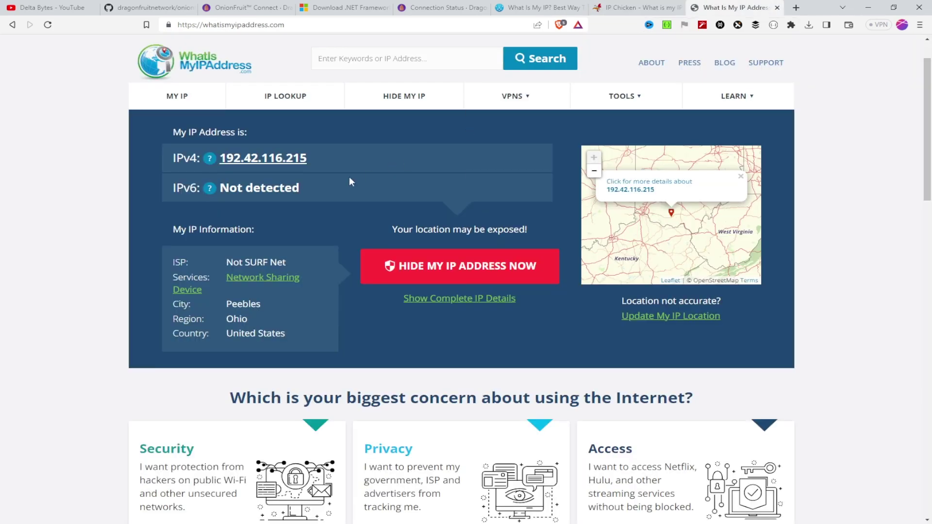
{"action": "left_click", "coordinate": [634, 8]}
{"action": "left_click", "coordinate": [555, 6]}
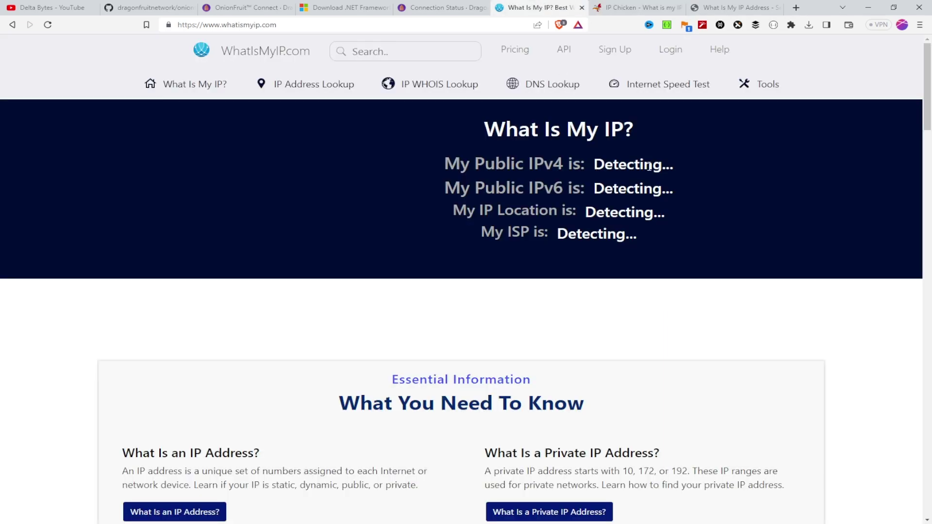